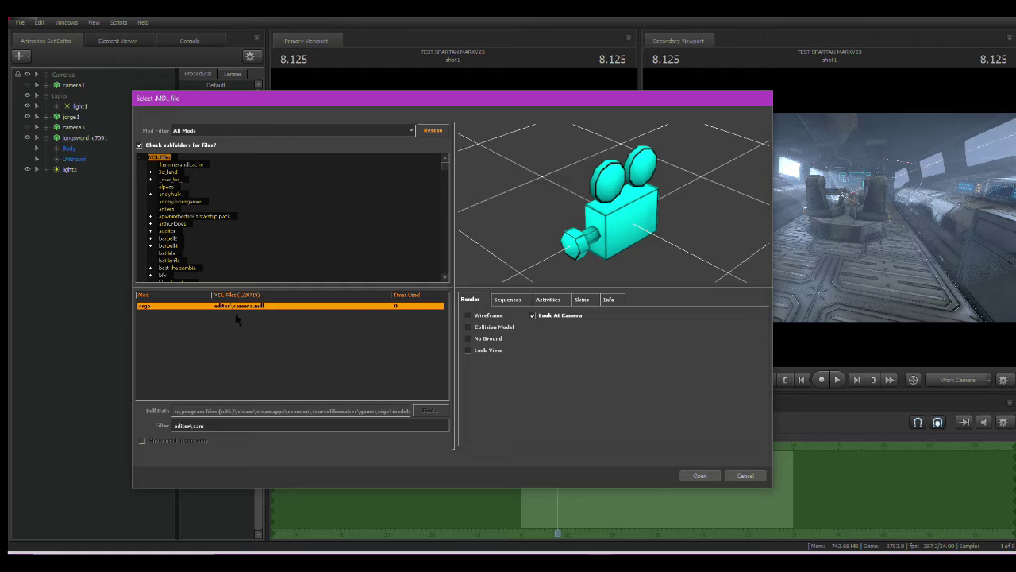
# Load the editor\camera.mdl model into the scene and shift it along one axis inside the ship's cabin
pyautogui.click(706, 475)
pyautogui.click(68, 181)
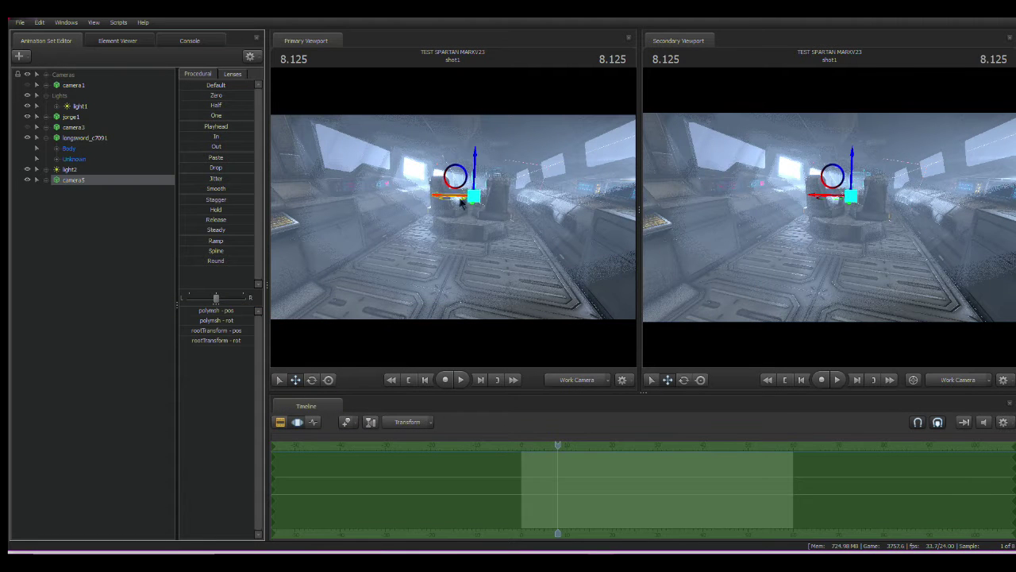
pyautogui.moveTo(458, 200); pyautogui.dragTo(419, 198)
pyautogui.moveTo(476, 241)
pyautogui.keyDown('alt'); pyautogui.mouseDown()
pyautogui.moveTo(421, 240)
pyautogui.moveTo(476, 241)
pyautogui.mouseUp(); pyautogui.keyUp('alt')
pyautogui.click(101, 244)
pyautogui.moveTo(342, 226)
pyautogui.mouseDown()
pyautogui.moveTo(330, 225)
pyautogui.moveTo(342, 225)
pyautogui.mouseUp()
# Import the animation REAL CAM TAKE 1 v1.dmx onto the camera5 model and accept the channel mapping
pyautogui.rightClick(99, 182)
pyautogui.moveTo(155, 273)
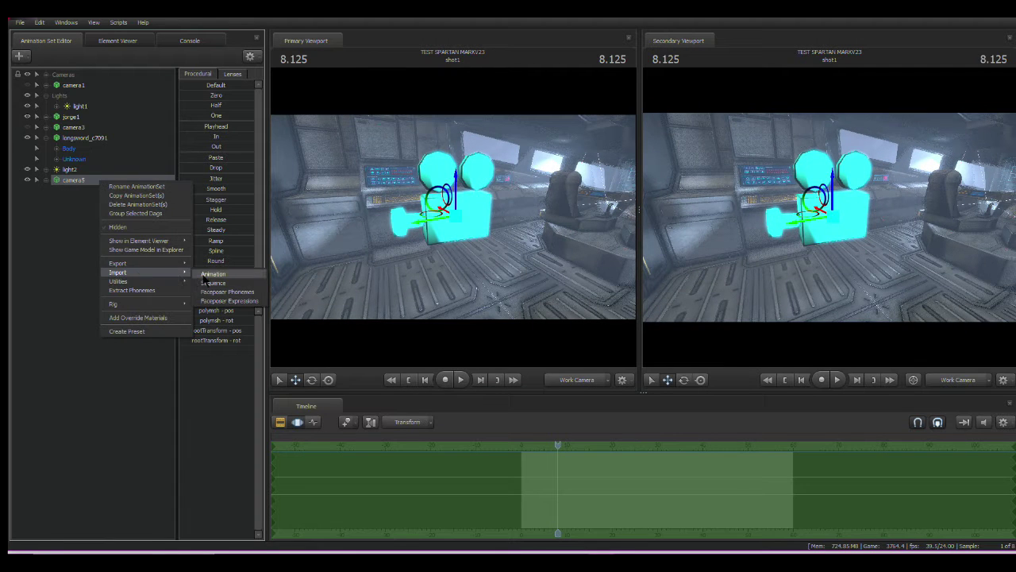
pyautogui.click(202, 273)
pyautogui.moveTo(487, 178); pyautogui.dragTo(446, 178)
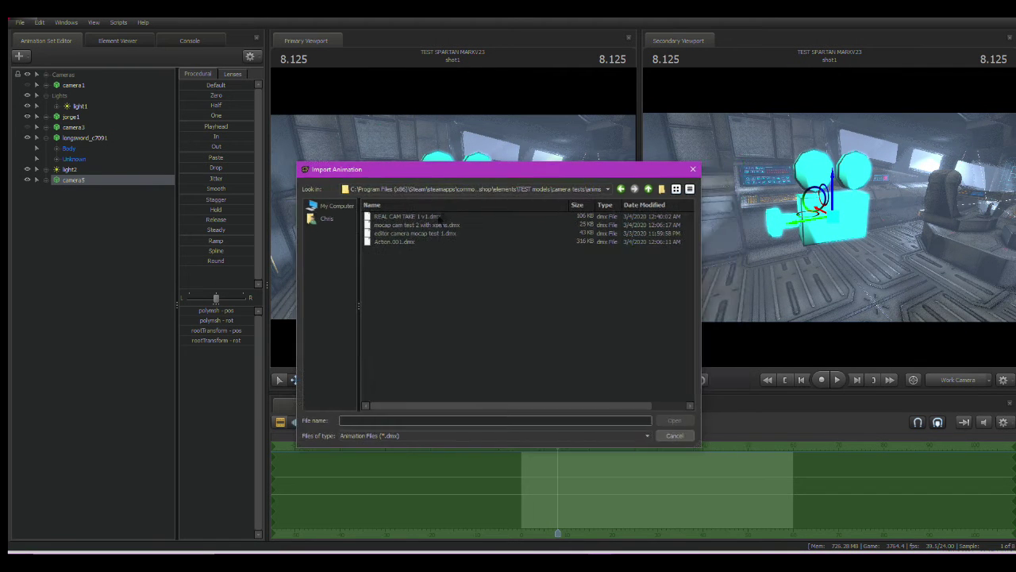
pyautogui.click(401, 217)
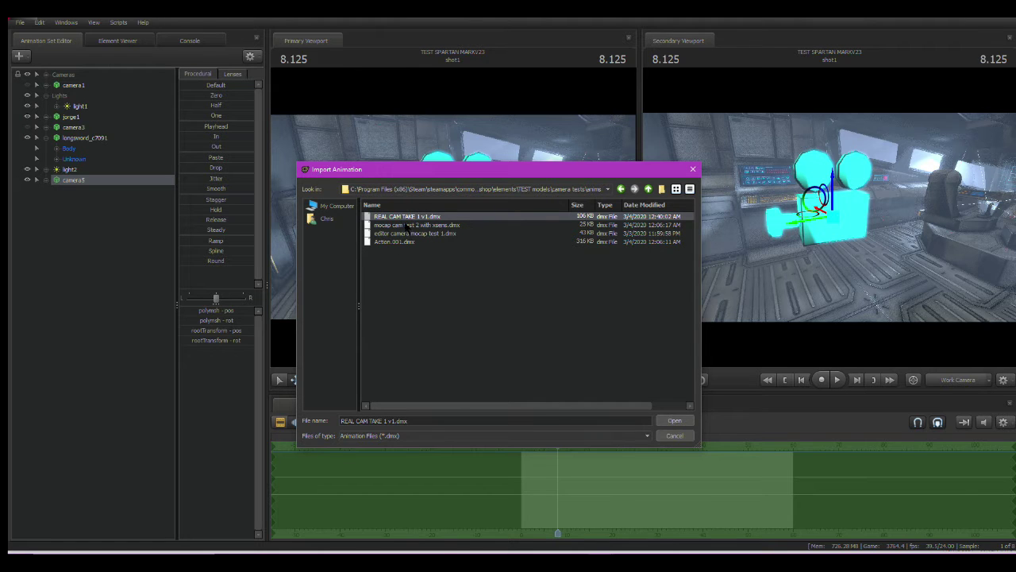
pyautogui.doubleClick(433, 220)
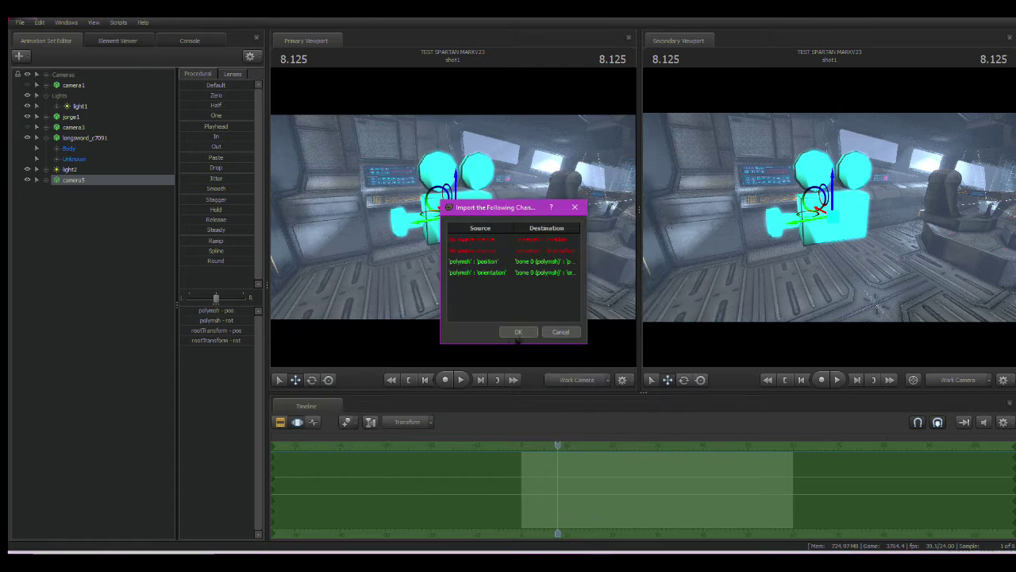
pyautogui.click(516, 332)
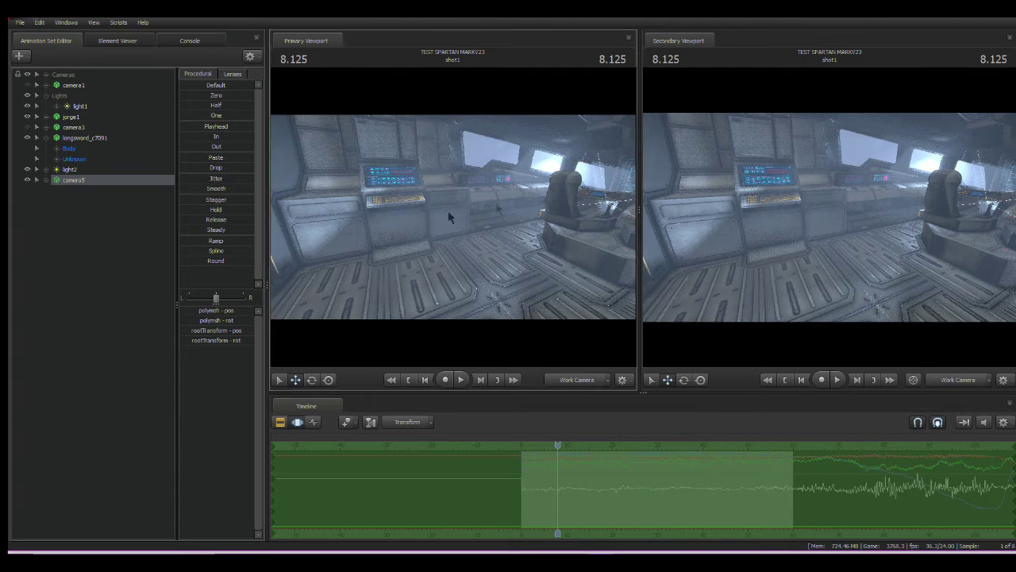
# Locate the animated camera model in the cabin and set its rootTransform rotation to -90
pyautogui.moveTo(454, 219); pyautogui.dragTo(607, 238)
pyautogui.moveTo(501, 179); pyautogui.dragTo(324, 155)
pyautogui.moveTo(467, 216); pyautogui.dragTo(446, 242)
pyautogui.press('e')
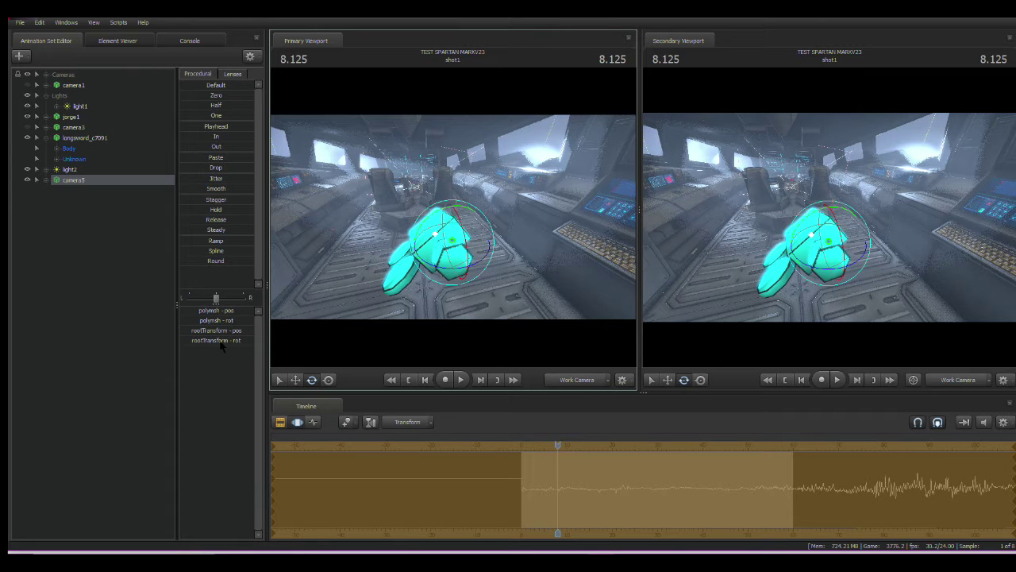
pyautogui.click(221, 341)
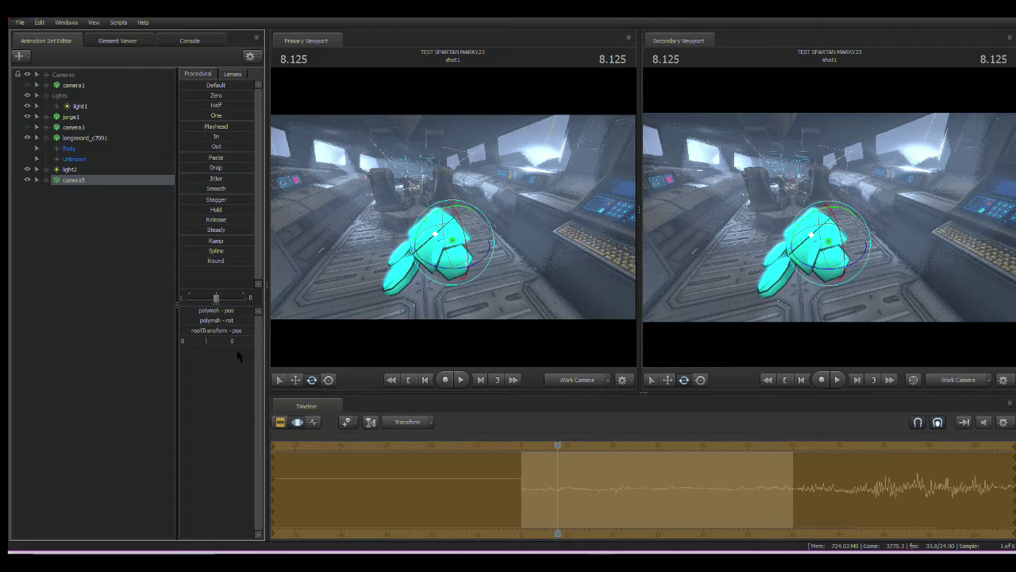
pyautogui.write('-90')
pyautogui.press('Return')
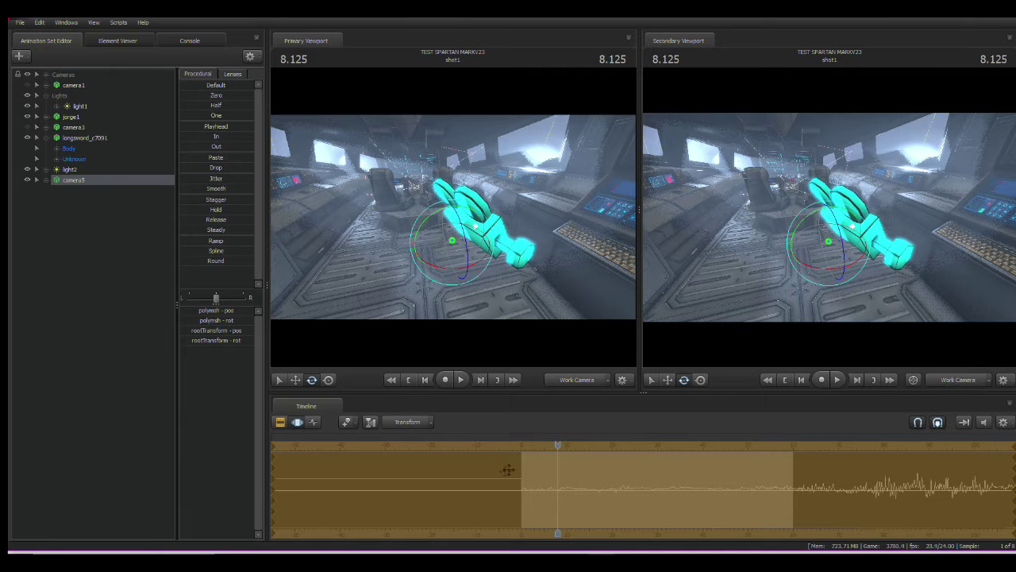
# Scrub and play the shot to examine the imported motion on the rotated camera model from several angles
pyautogui.scroll(-5, 517, 469)
pyautogui.scroll(3, 557, 451)
pyautogui.moveTo(558, 450); pyautogui.dragTo(578, 449)
pyautogui.click(533, 446)
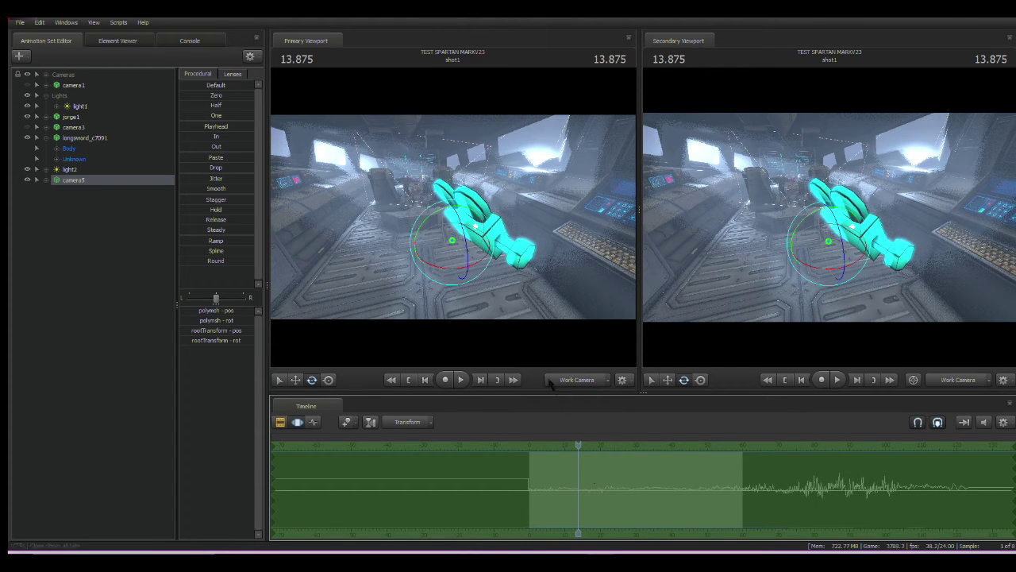
pyautogui.moveTo(580, 445); pyautogui.dragTo(629, 456)
pyautogui.scroll(-3, 645, 459)
pyautogui.press('space')
pyautogui.press('space')
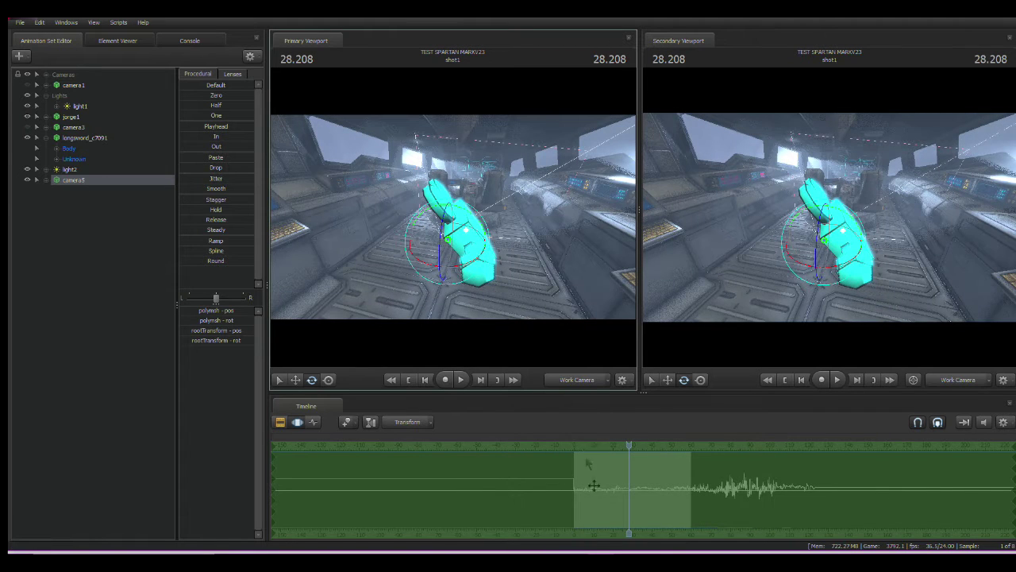
pyautogui.scroll(2, 594, 485)
pyautogui.moveTo(503, 270)
pyautogui.mouseDown()
pyautogui.moveTo(548, 270)
pyautogui.moveTo(504, 270)
pyautogui.mouseUp()
pyautogui.press('space')
pyautogui.press('space')
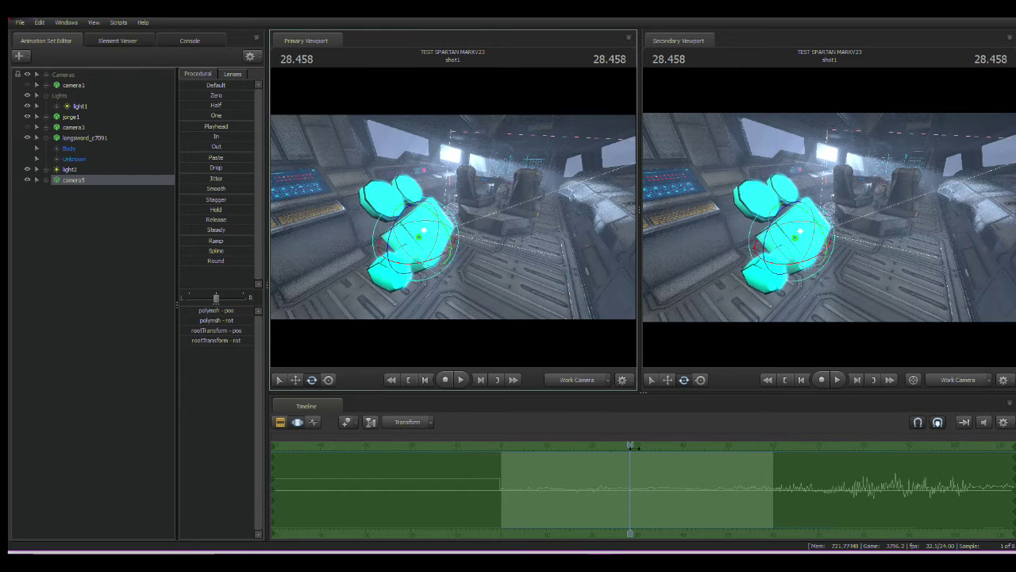
pyautogui.press('space')
pyautogui.press('space')
# Reposition the camera model in the cabin with the screen manipulator and deselect it
pyautogui.keyDown('alt'); pyautogui.moveTo(497, 249); pyautogui.dragTo(470, 249); pyautogui.keyUp('alt')
pyautogui.keyDown('alt'); pyautogui.moveTo(449, 302); pyautogui.dragTo(325, 300); pyautogui.keyUp('alt')
pyautogui.keyDown('alt'); pyautogui.moveTo(445, 262); pyautogui.dragTo(317, 216); pyautogui.keyUp('alt')
pyautogui.press('r')
pyautogui.moveTo(390, 208); pyautogui.dragTo(420, 225)
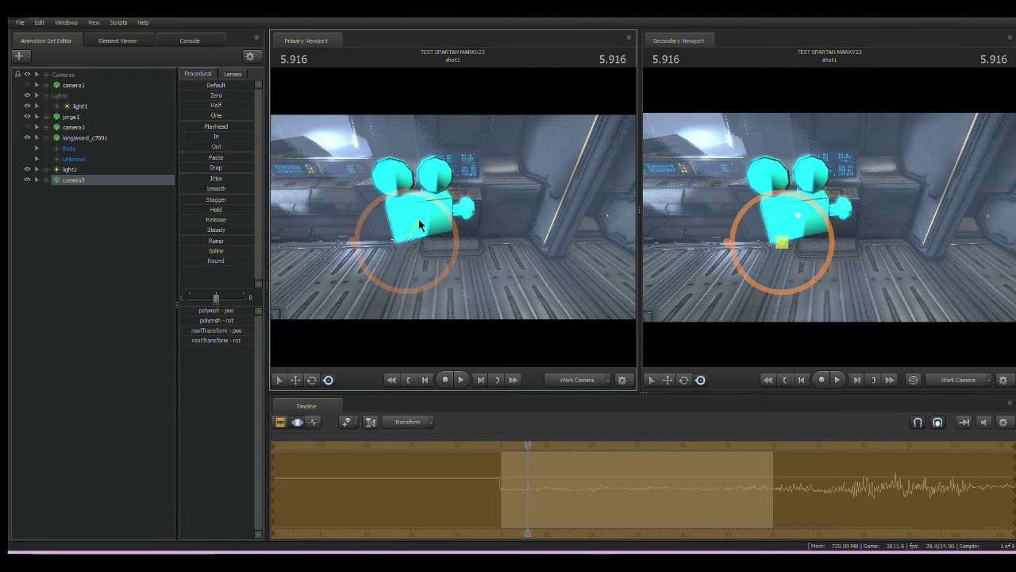
pyautogui.click(33, 256)
# Play back the start of the shot to check the repositioned camera model's motion from other angles
pyautogui.press('space')
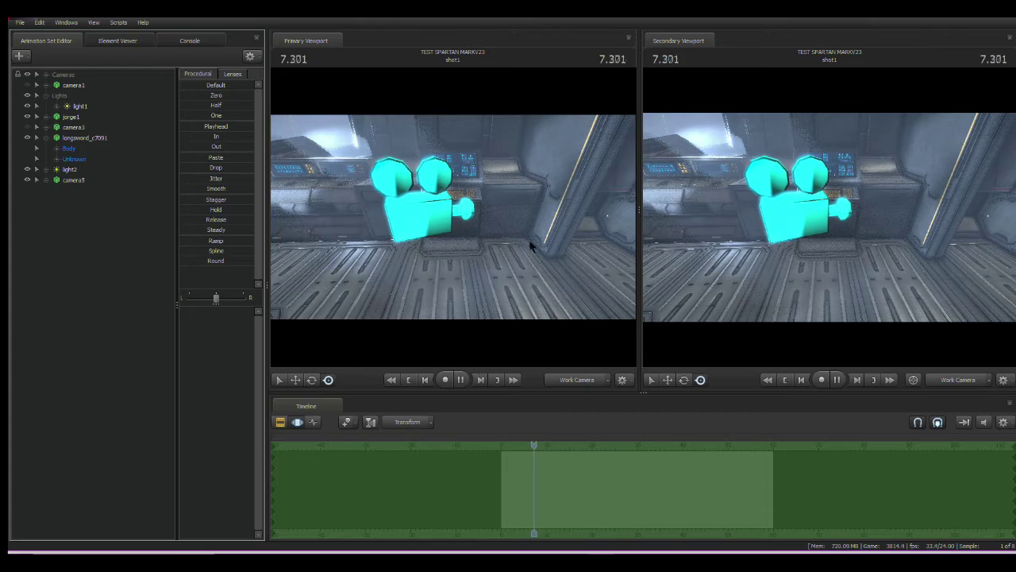
pyautogui.moveTo(531, 244); pyautogui.dragTo(468, 245)
pyautogui.moveTo(504, 216); pyautogui.dragTo(444, 208)
pyautogui.press('space')
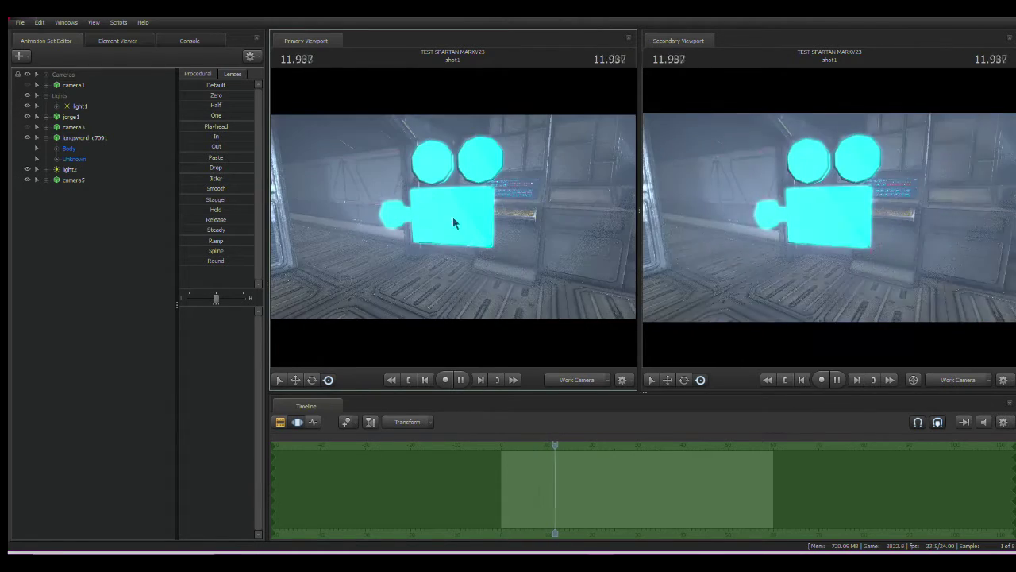
pyautogui.moveTo(580, 453); pyautogui.dragTo(523, 447)
pyautogui.press('space')
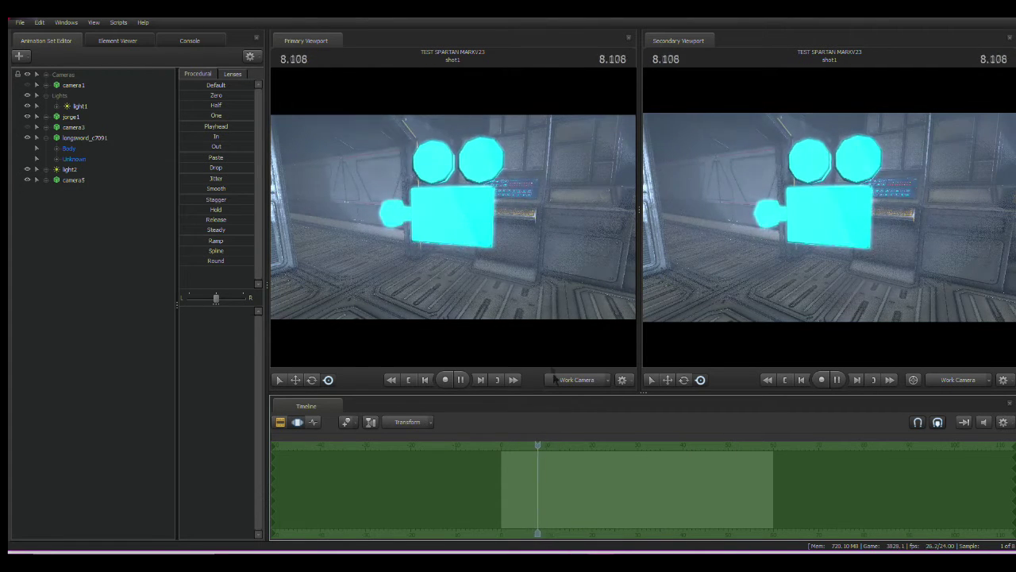
pyautogui.press('space')
# Create a new scene camera and make it the view of the secondary viewport
pyautogui.click(137, 237)
pyautogui.rightClick(77, 218)
pyautogui.click(91, 224)
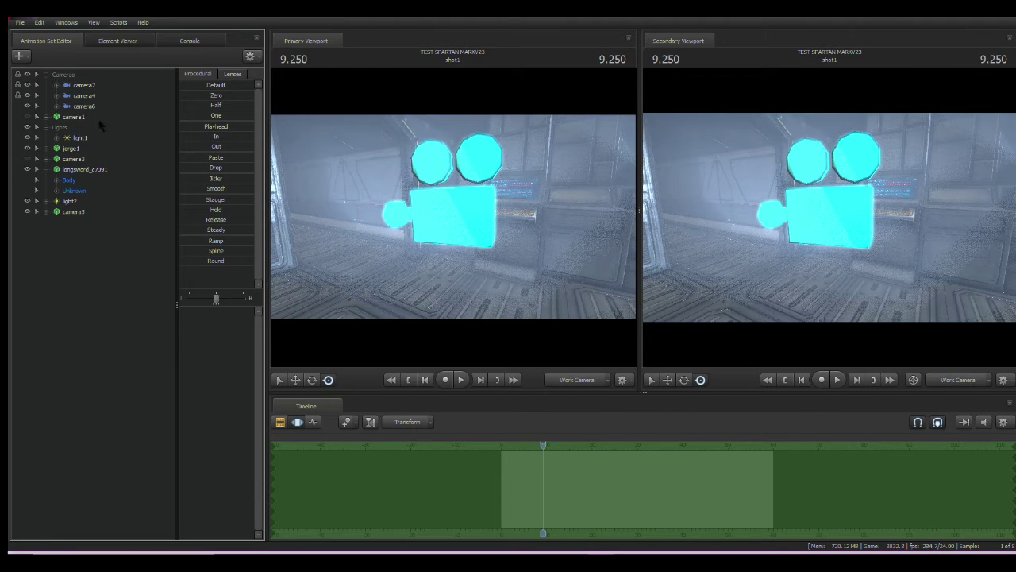
pyautogui.click(982, 383)
pyautogui.click(989, 382)
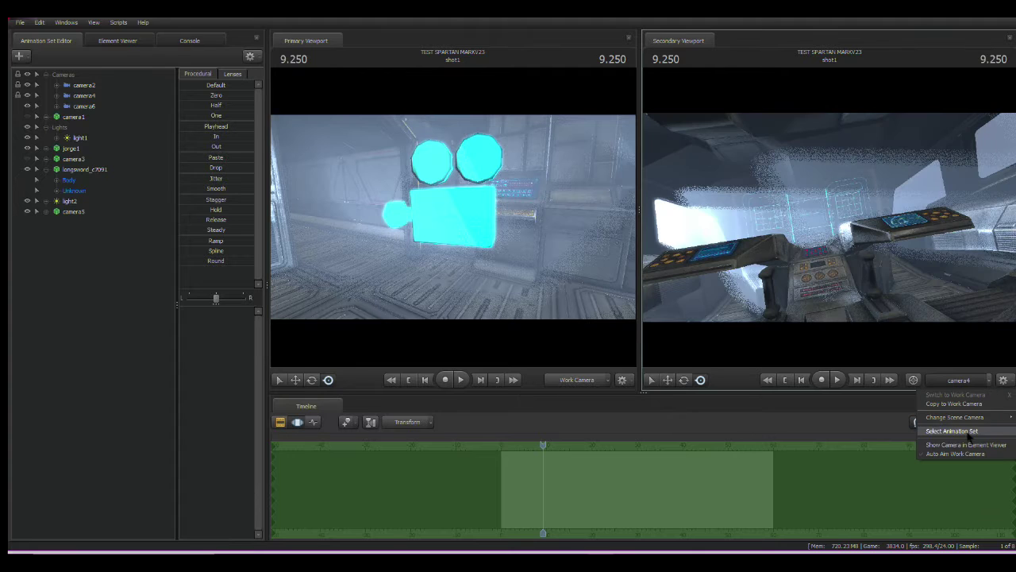
pyautogui.moveTo(961, 417)
pyautogui.click(893, 450)
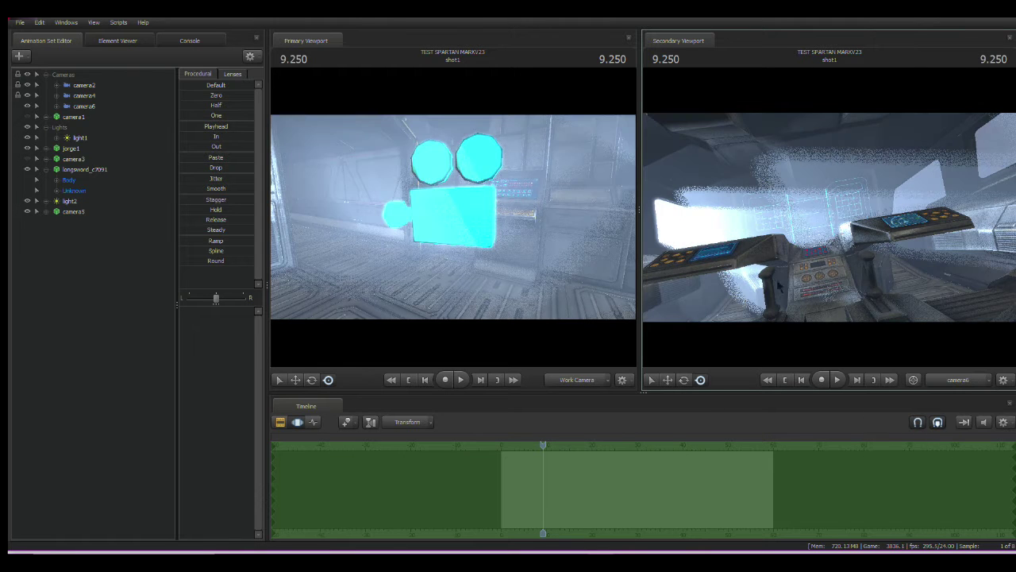
# Fly camera6 into the camera model's lens and aim it so the lens ring is centred in its view
pyautogui.click(88, 107)
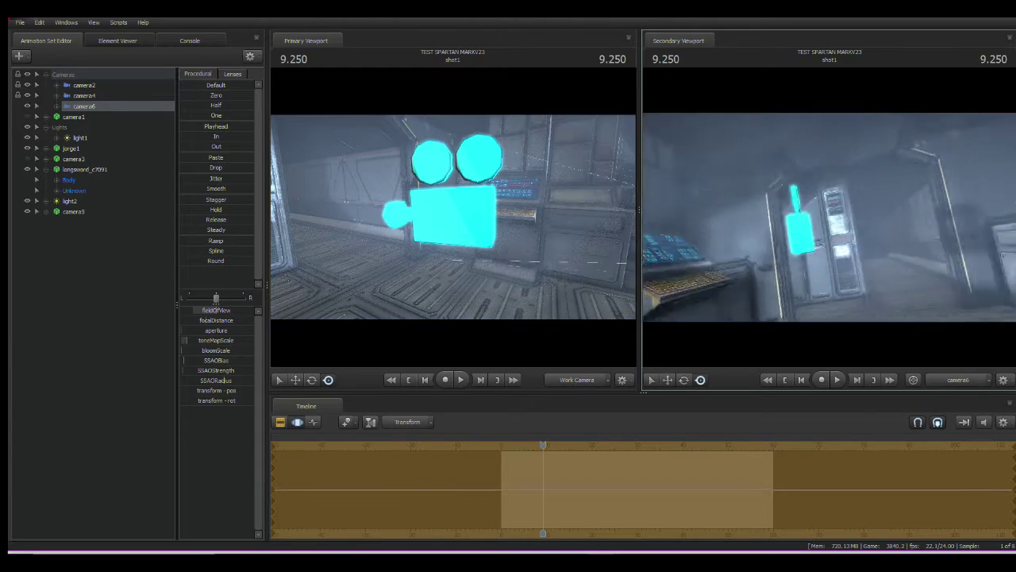
pyautogui.press('w')
pyautogui.moveTo(829, 217)
pyautogui.mouseDown()
pyautogui.moveTo(839, 219)
pyautogui.moveTo(829, 217)
pyautogui.mouseUp()
pyautogui.press('w')
pyautogui.press('s')
pyautogui.press('s')
pyautogui.press('w')
pyautogui.press('w')
pyautogui.press('s')
pyautogui.press('w')
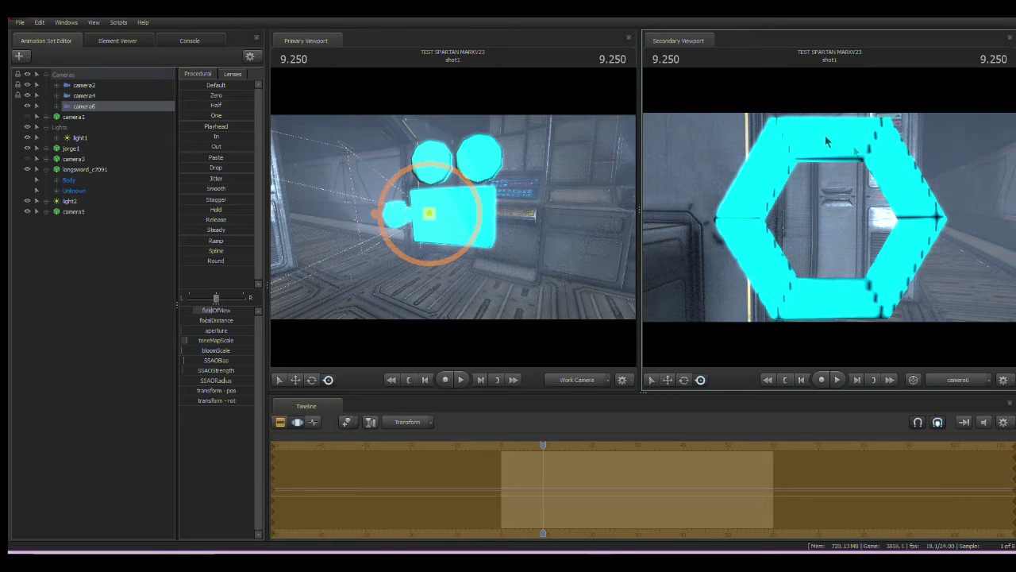
pyautogui.moveTo(832, 127); pyautogui.dragTo(832, 127)
pyautogui.moveTo(847, 302); pyautogui.dragTo(847, 303)
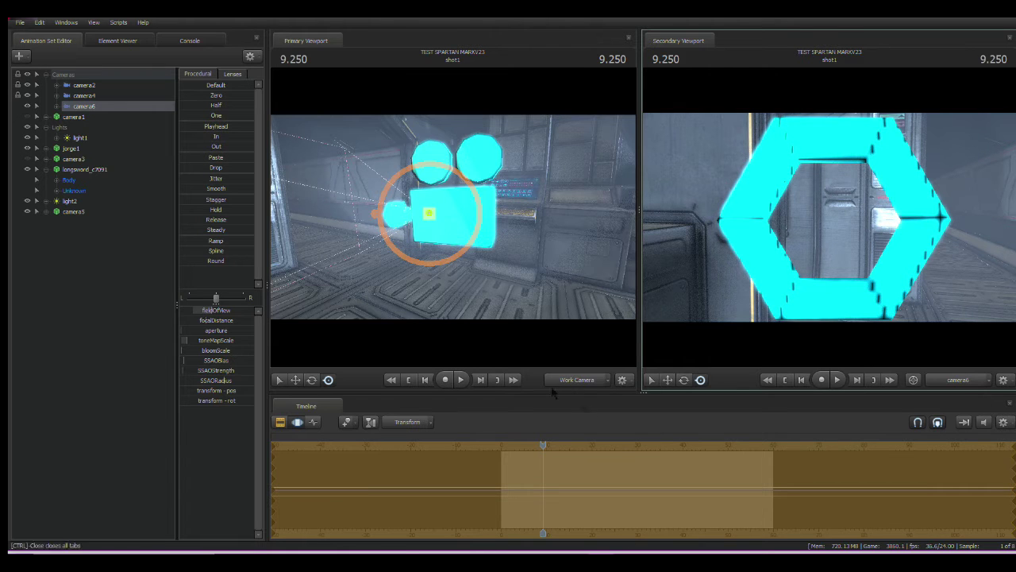
# Lock camera6's transform to the polymsh bone of the camera5 model
pyautogui.click(46, 212)
pyautogui.click(55, 105)
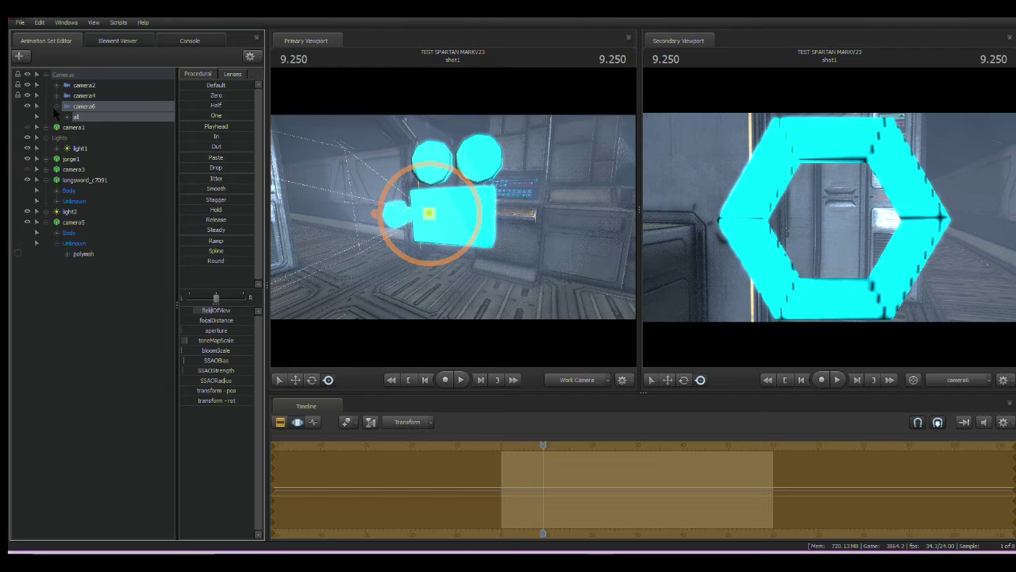
pyautogui.click(68, 117)
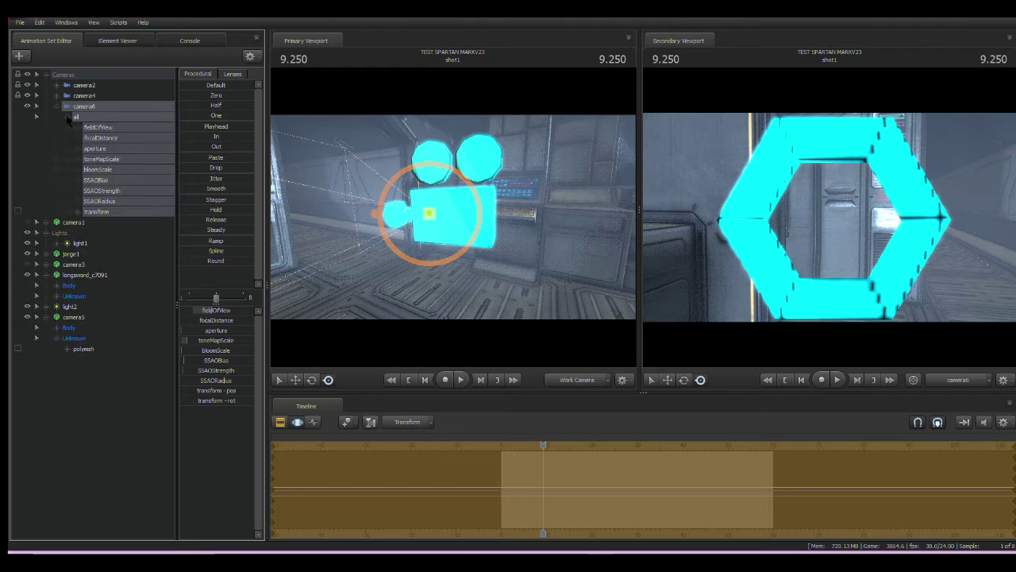
pyautogui.click(83, 350)
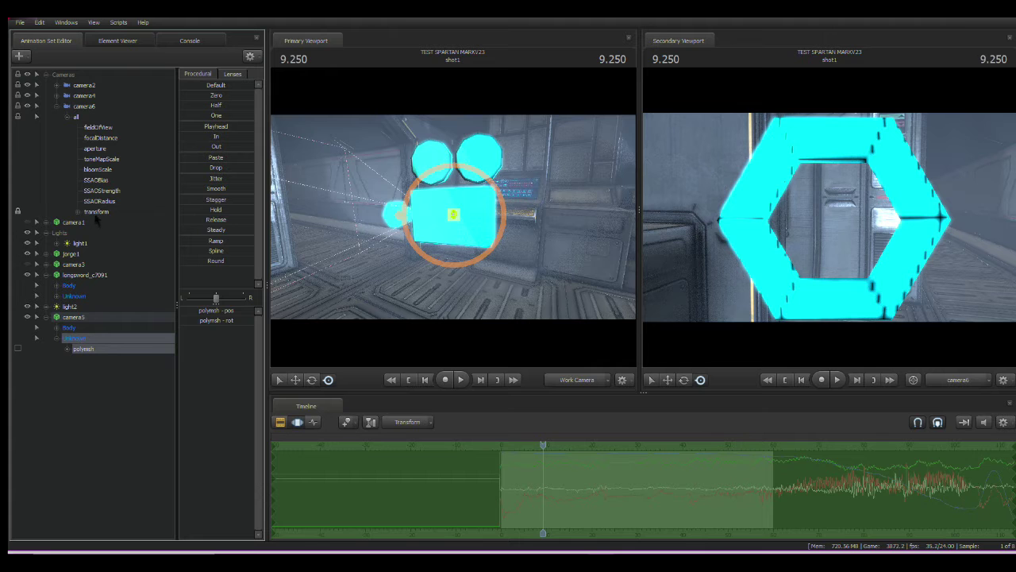
pyautogui.click(96, 213)
pyautogui.moveTo(197, 127); pyautogui.dragTo(253, 127)
# Play and scrub the shot to check how camera6 follows the animated camera model
pyautogui.press('space')
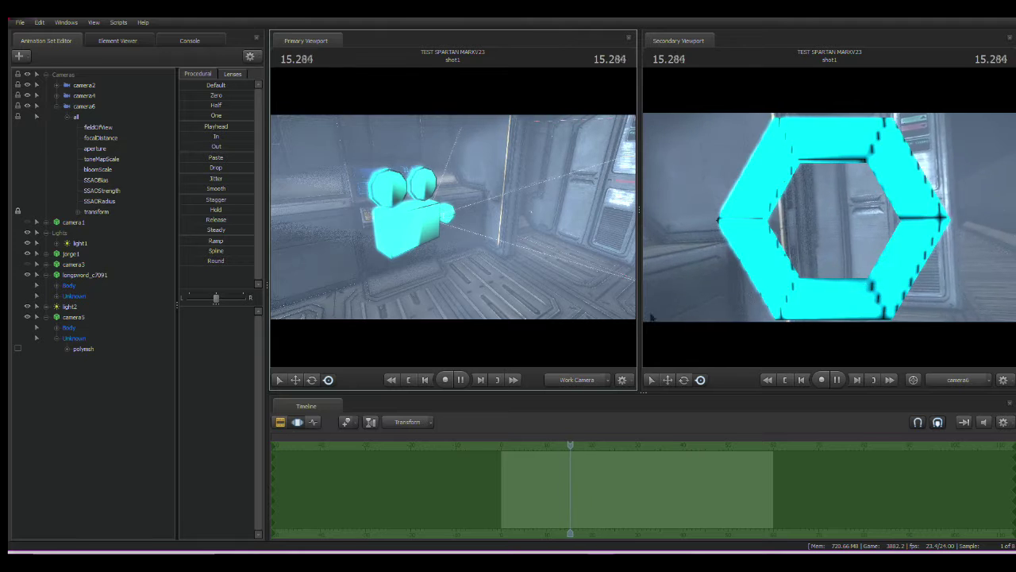
pyautogui.scroll(-3, 491, 448)
pyautogui.moveTo(570, 445); pyautogui.dragTo(631, 452)
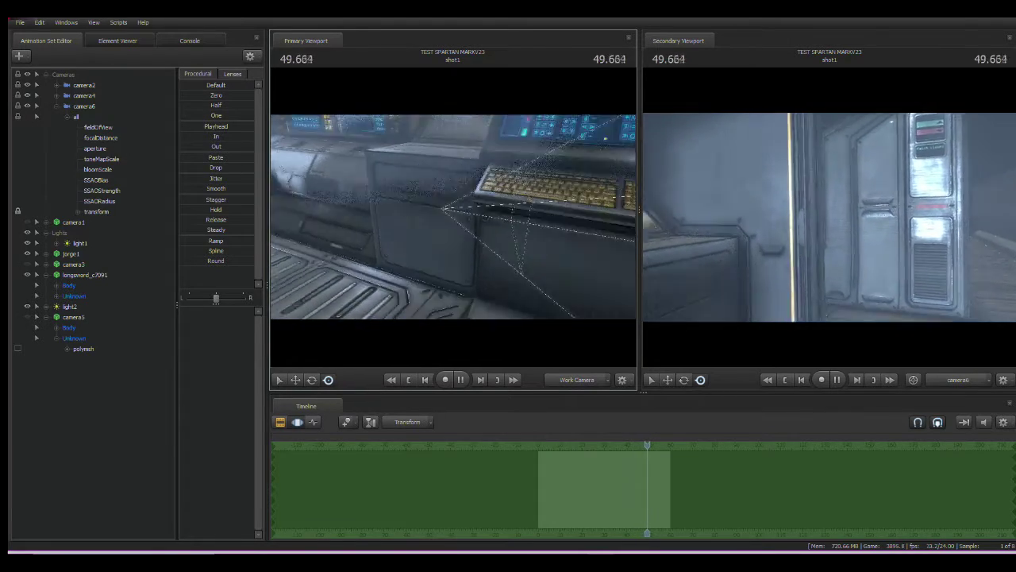
pyautogui.press('space')
# Expand camera5's Body group to reveal rootTransform and widen the primary viewport
pyautogui.click(57, 328)
pyautogui.moveTo(427, 252); pyautogui.dragTo(427, 227)
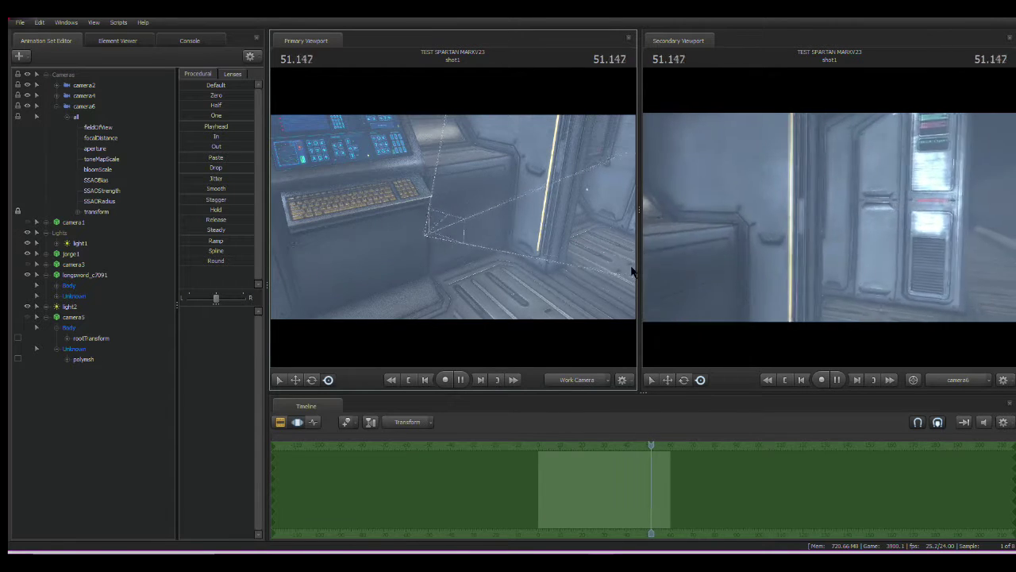
pyautogui.moveTo(640, 211); pyautogui.dragTo(698, 211)
pyautogui.moveTo(491, 225); pyautogui.dragTo(485, 223)
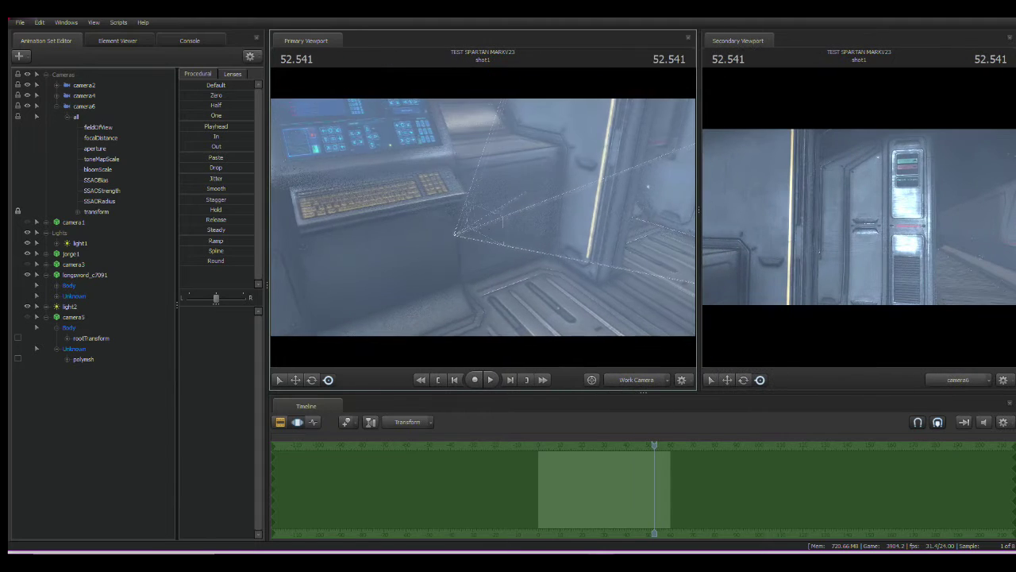
pyautogui.scroll(-3, 623, 491)
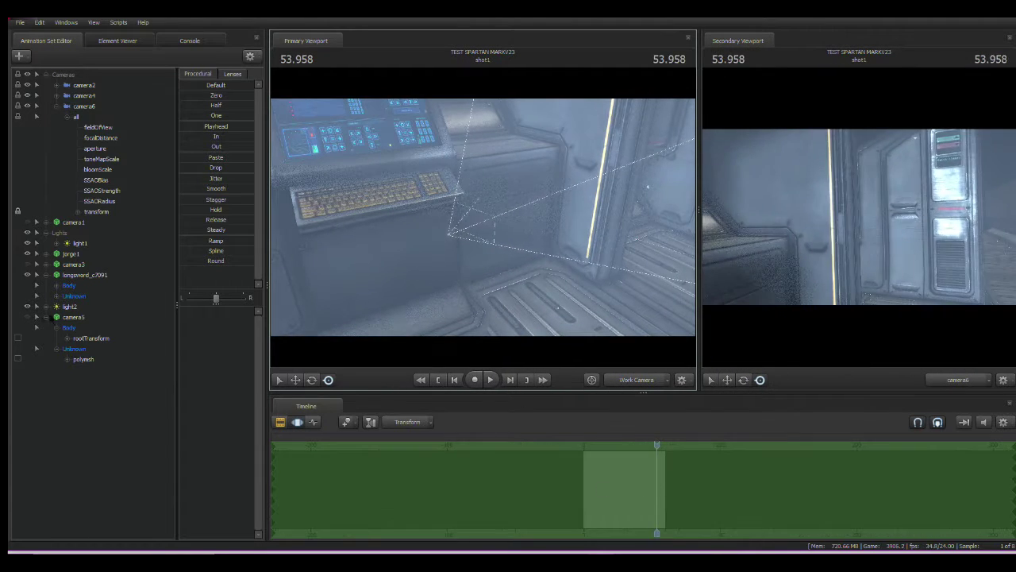
# Select camera5 with all its controls and scrub the playhead back to about frame 9
pyautogui.click(73, 322)
pyautogui.scroll(2, 596, 472)
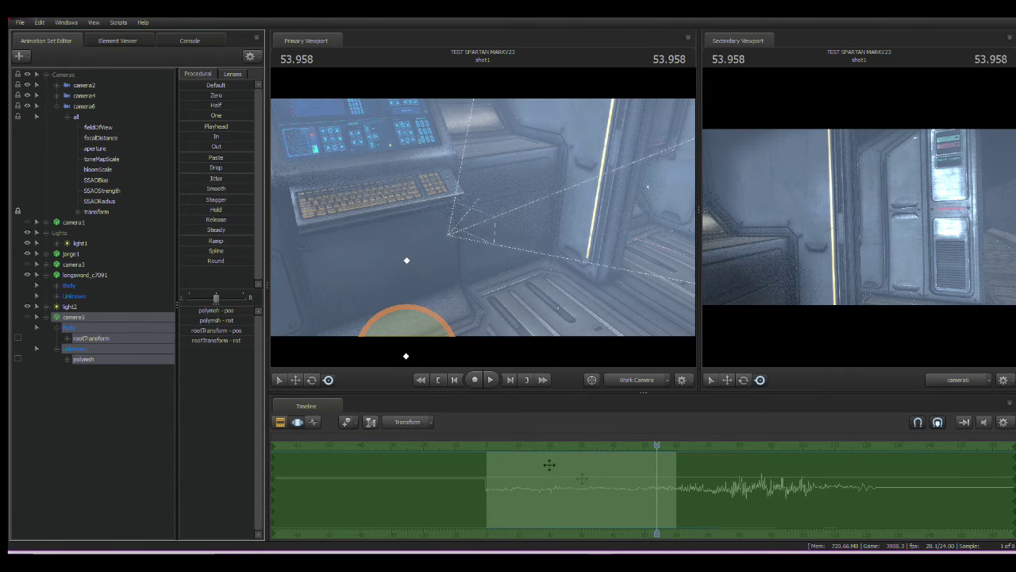
pyautogui.moveTo(656, 447); pyautogui.dragTo(486, 449)
pyautogui.scroll(2, 577, 455)
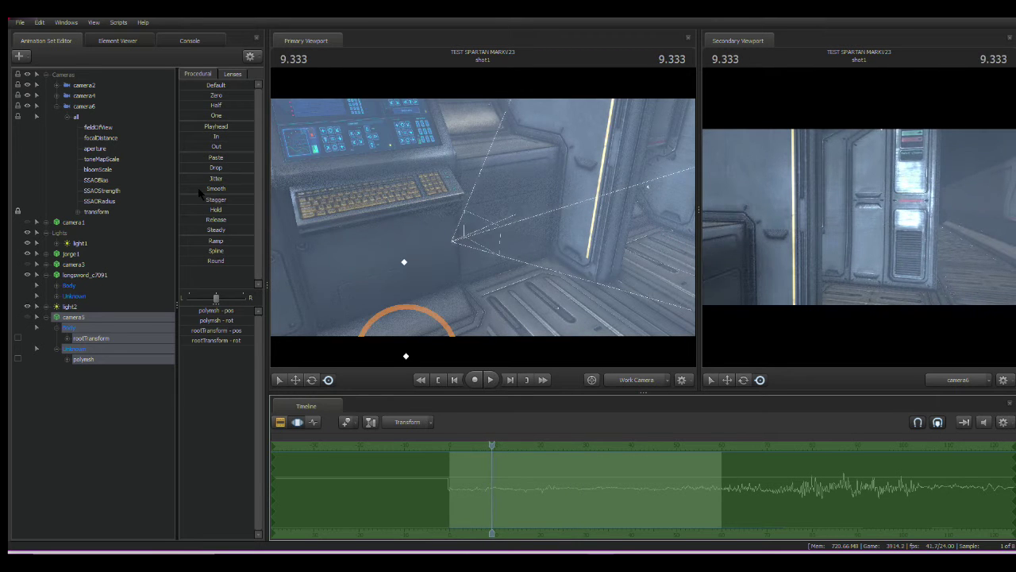
pyautogui.moveTo(194, 191); pyautogui.dragTo(197, 191)
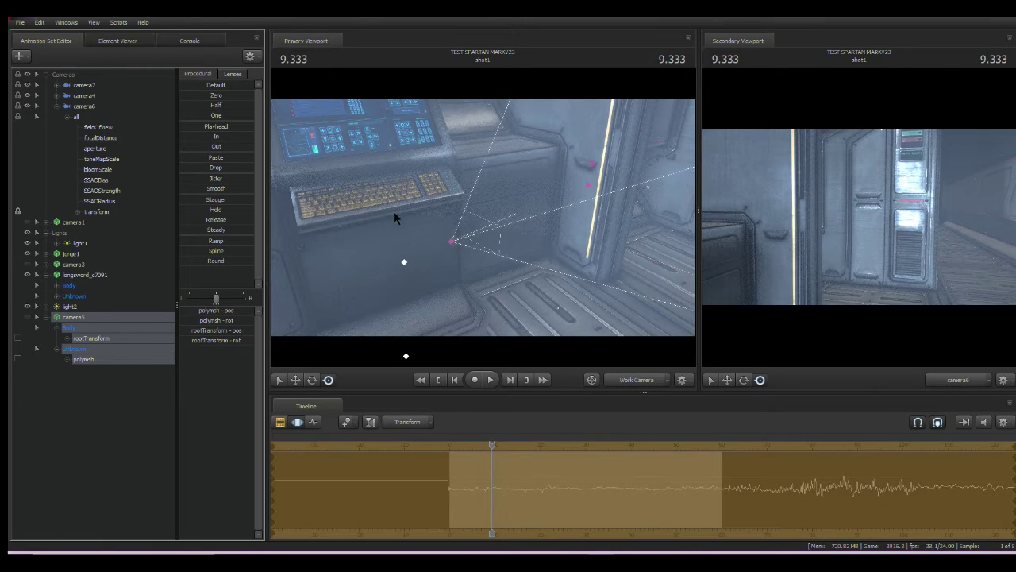
pyautogui.moveTo(395, 219); pyautogui.dragTo(397, 219)
# Select camera5's rootTransform alone and show its curves in the Graph Editor
pyautogui.click(60, 403)
pyautogui.click(93, 349)
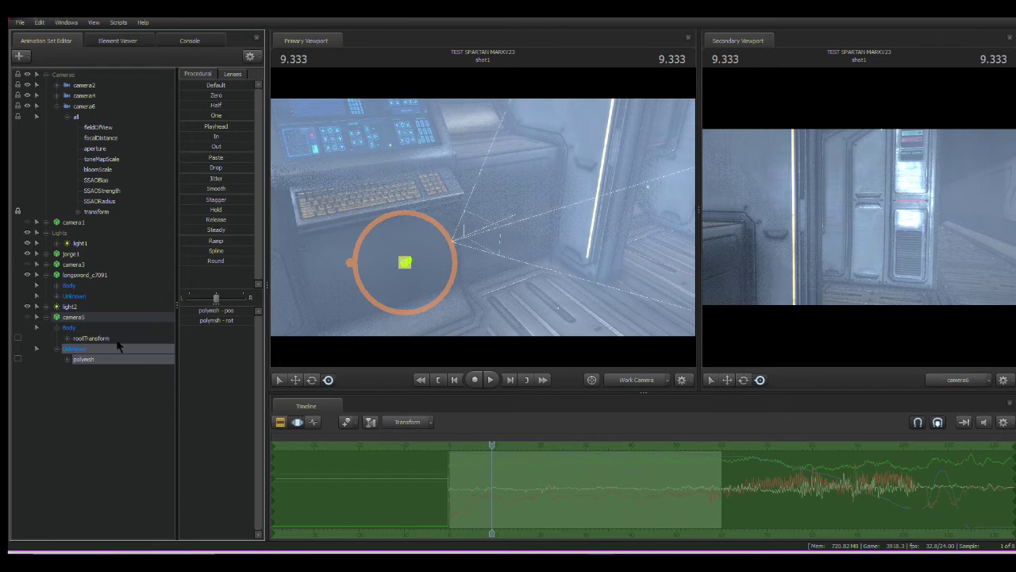
pyautogui.click(314, 421)
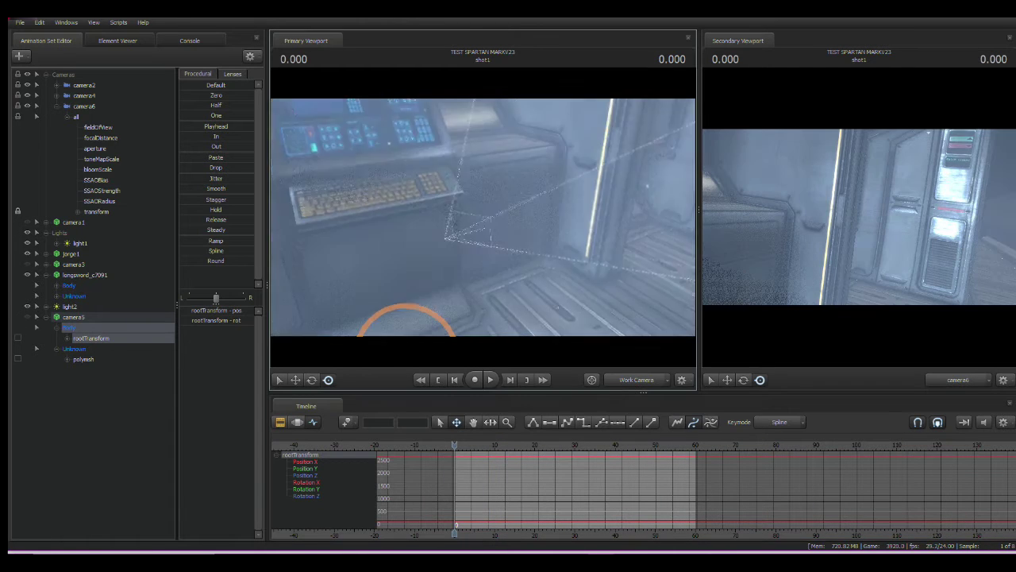
# Make camera5 visible and move its rootTransform to the side console, facing the controls, at the start of the shot
pyautogui.click(27, 317)
pyautogui.moveTo(481, 245); pyautogui.dragTo(483, 238)
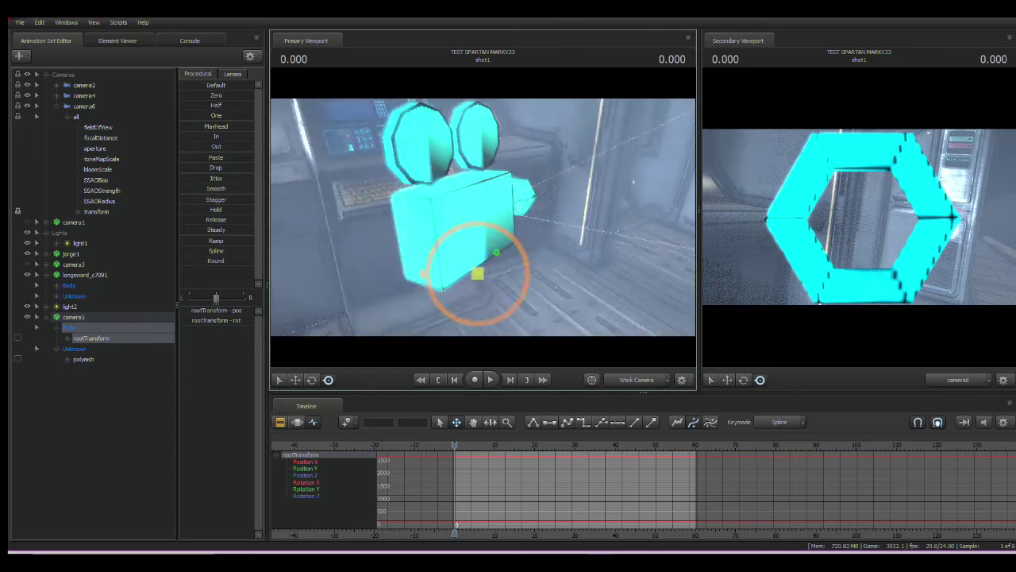
pyautogui.moveTo(422, 218)
pyautogui.keyDown('alt'); pyautogui.mouseDown()
pyautogui.moveTo(516, 215)
pyautogui.moveTo(493, 215)
pyautogui.moveTo(515, 265)
pyautogui.moveTo(513, 230)
pyautogui.moveTo(306, 212)
pyautogui.moveTo(357, 240)
pyautogui.moveTo(421, 222)
pyautogui.moveTo(404, 194)
pyautogui.moveTo(380, 230)
pyautogui.moveTo(482, 223)
pyautogui.moveTo(396, 165)
pyautogui.moveTo(414, 222)
pyautogui.mouseUp(); pyautogui.keyUp('alt')
pyautogui.hotkey('ctrl', 'z')
pyautogui.press('s')
# Play the shot to about 2.3 seconds and key camera5's rootTransform at a new position farther into the cockpit
pyautogui.press('space')
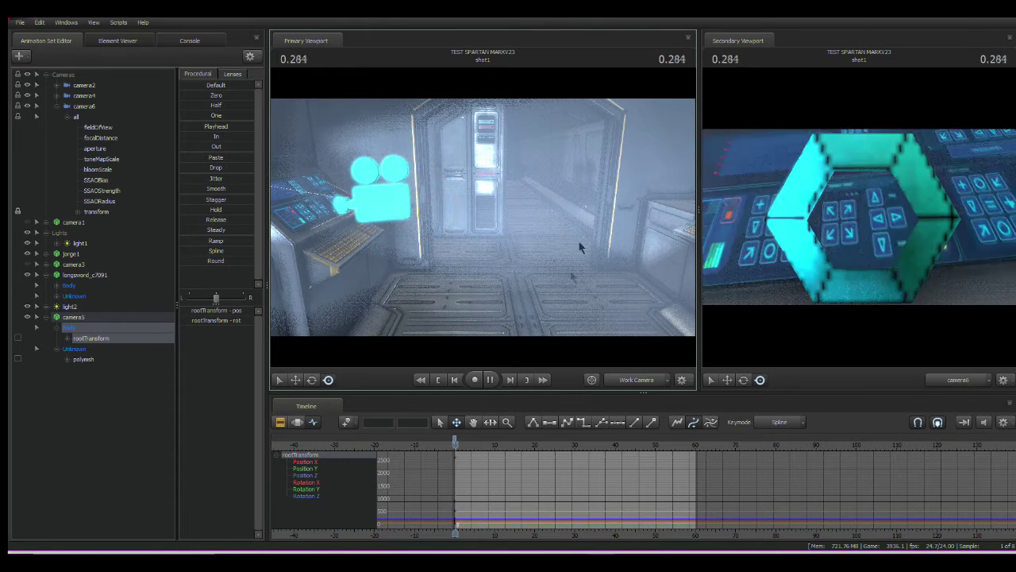
pyautogui.press('space')
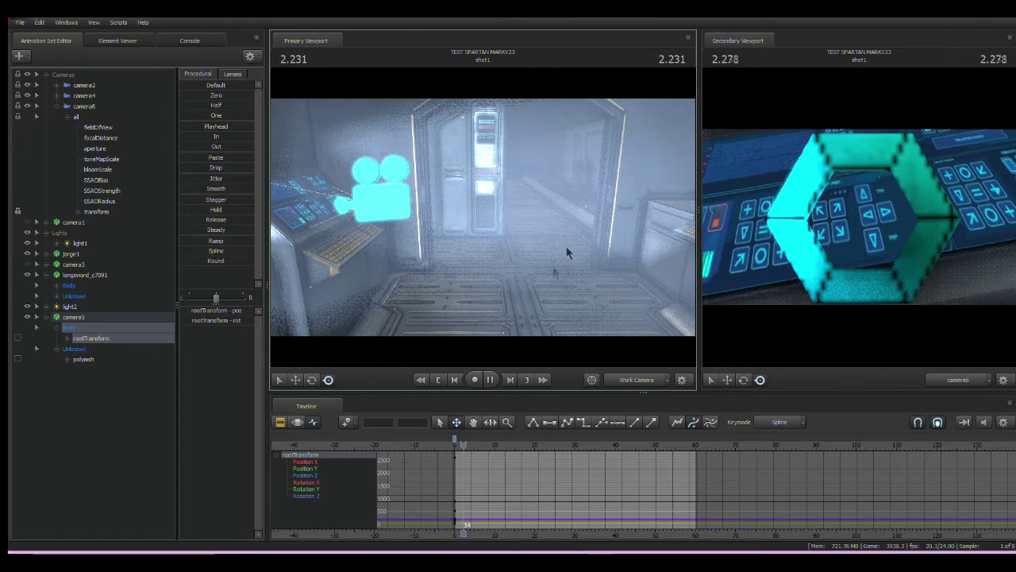
pyautogui.moveTo(578, 238); pyautogui.dragTo(525, 234)
pyautogui.keyDown('alt'); pyautogui.moveTo(525, 234); pyautogui.dragTo(483, 223); pyautogui.keyUp('alt')
pyautogui.scroll(1, 481, 447)
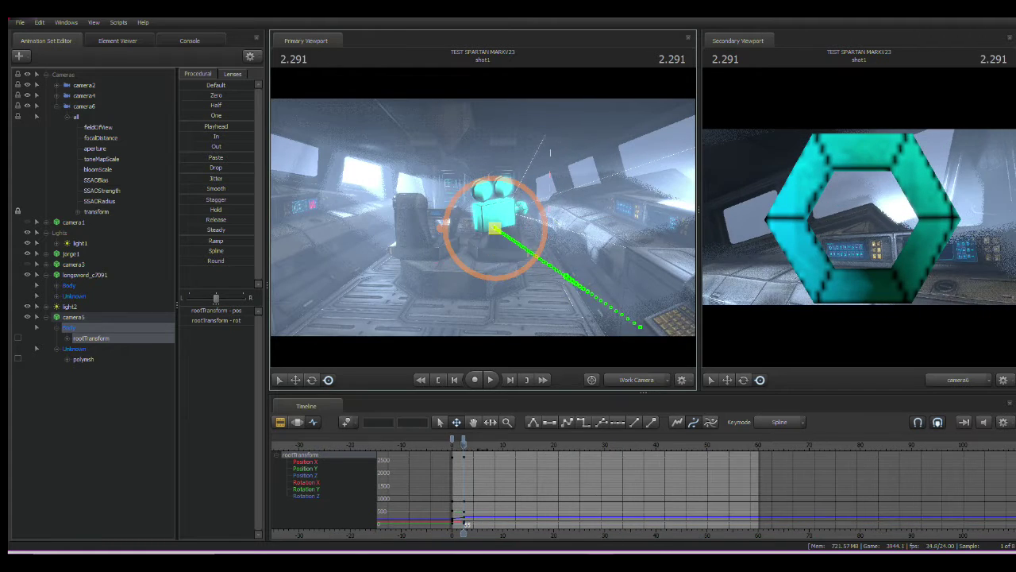
# Advance to about 7.3 seconds and move and turn camera5's rootTransform to add another keyframe
pyautogui.moveTo(479, 446); pyautogui.dragTo(485, 446)
pyautogui.press('space')
pyautogui.press('space')
pyautogui.keyDown('alt'); pyautogui.moveTo(588, 178); pyautogui.dragTo(675, 181); pyautogui.keyUp('alt')
pyautogui.moveTo(487, 227); pyautogui.dragTo(290, 241)
pyautogui.moveTo(431, 234); pyautogui.dragTo(556, 313)
# Advance to 12.25 seconds and key camera5's rootTransform between the cockpit seats, facing the front display
pyautogui.scroll(3, 497, 452)
pyautogui.moveTo(497, 445); pyautogui.dragTo(532, 443)
pyautogui.press('space')
pyautogui.press('space')
pyautogui.keyDown('alt'); pyautogui.moveTo(599, 276); pyautogui.dragTo(468, 216); pyautogui.keyUp('alt')
pyautogui.keyDown('alt'); pyautogui.moveTo(476, 226); pyautogui.dragTo(611, 306); pyautogui.keyUp('alt')
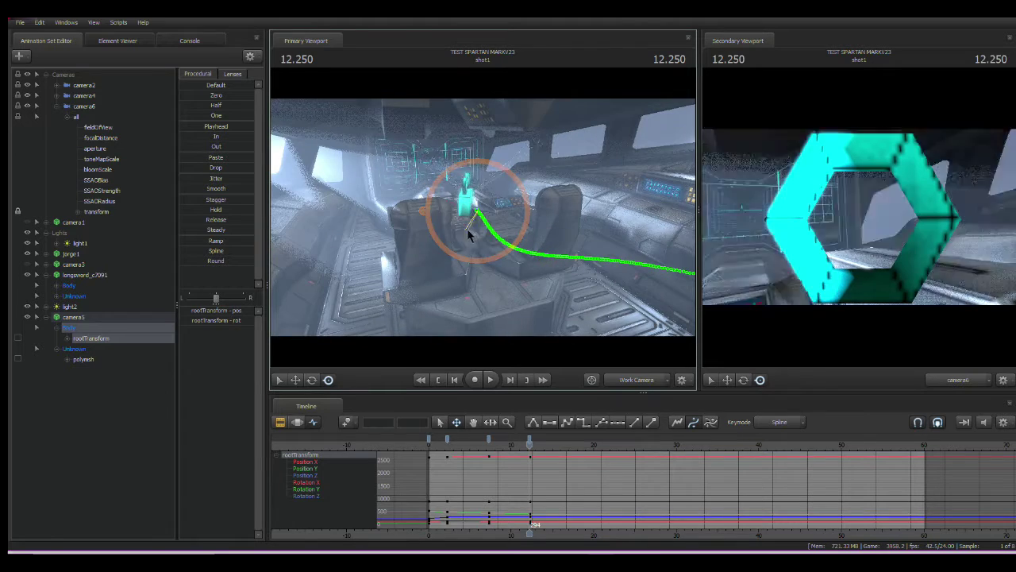
pyautogui.keyDown('alt'); pyautogui.moveTo(524, 200); pyautogui.dragTo(429, 205); pyautogui.keyUp('alt')
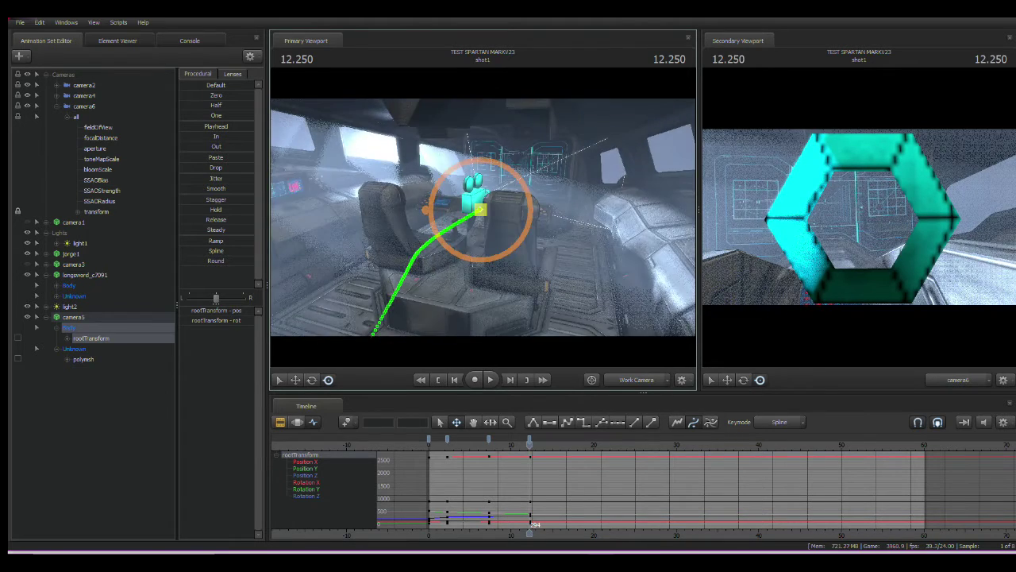
# Compare the curves and motion paths of polymsh, rootTransform and camera6 in the cockpit view
pyautogui.click(84, 360)
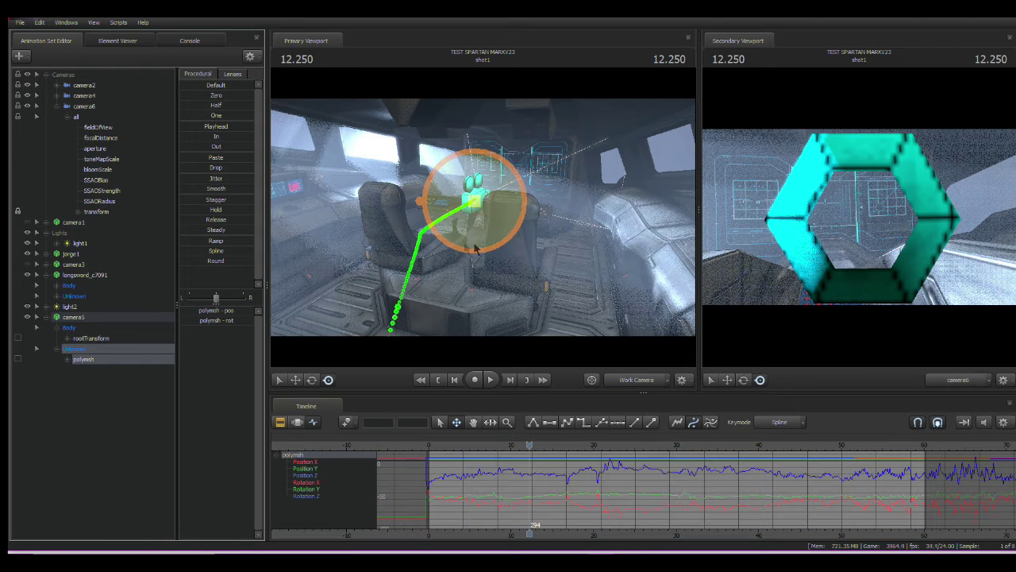
pyautogui.click(89, 341)
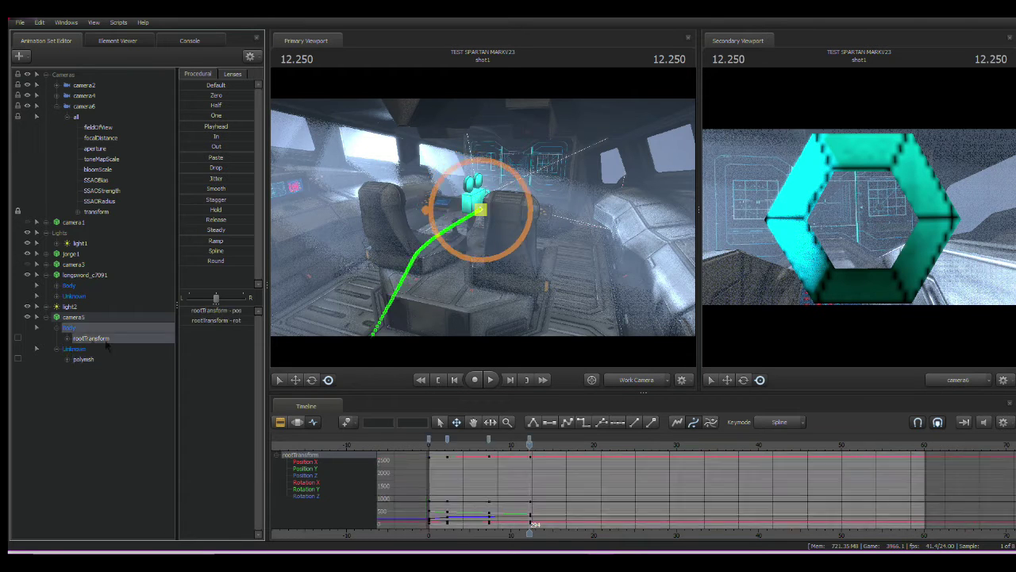
pyautogui.moveTo(426, 327); pyautogui.dragTo(456, 319)
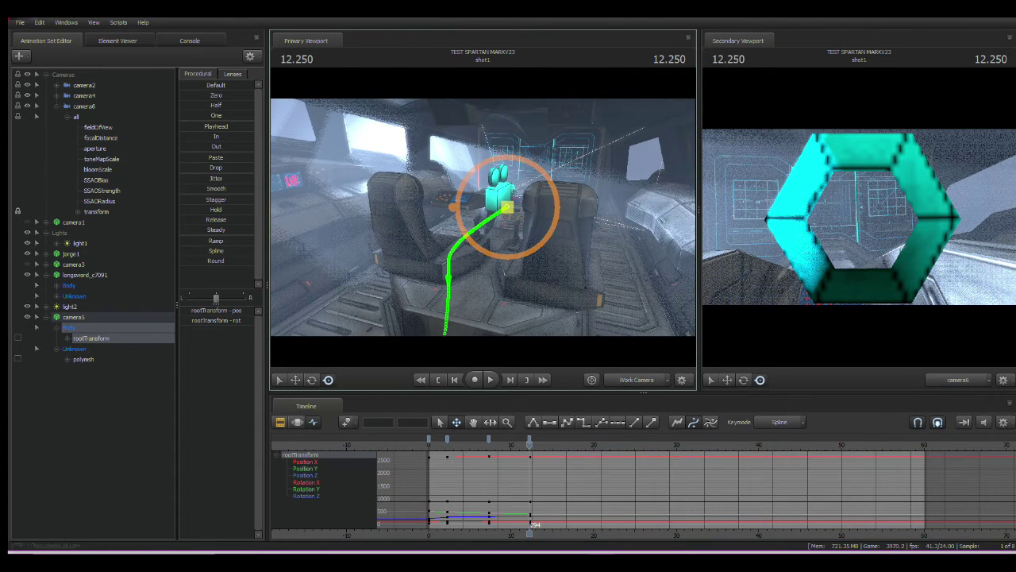
pyautogui.click(74, 109)
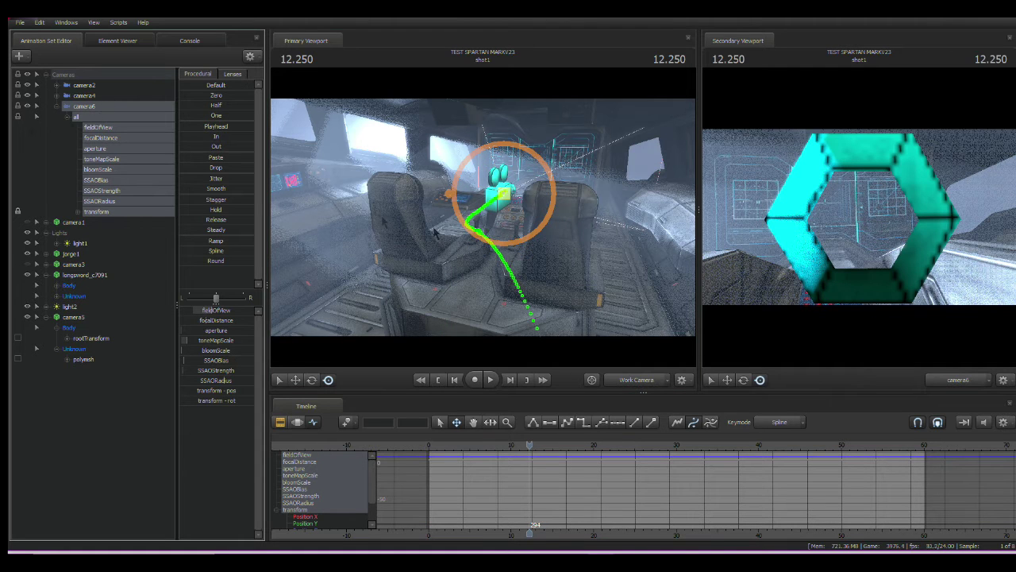
pyautogui.moveTo(439, 235)
pyautogui.mouseDown()
pyautogui.moveTo(440, 222)
pyautogui.moveTo(452, 224)
pyautogui.mouseUp()
pyautogui.moveTo(370, 247); pyautogui.dragTo(370, 247)
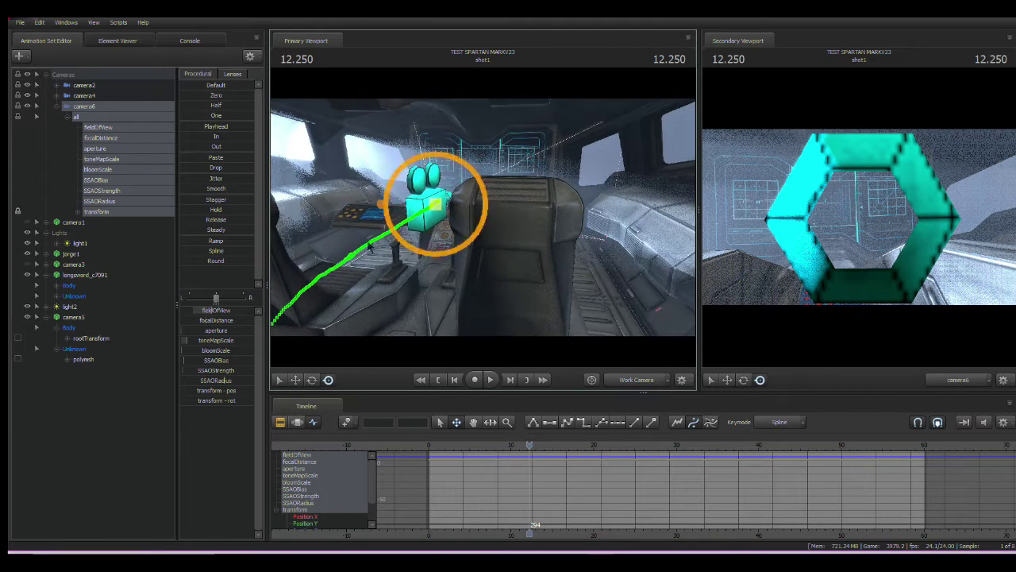
# Rename the camera5 animation set as MAN HOLDING CAMERA
pyautogui.doubleClick(80, 316)
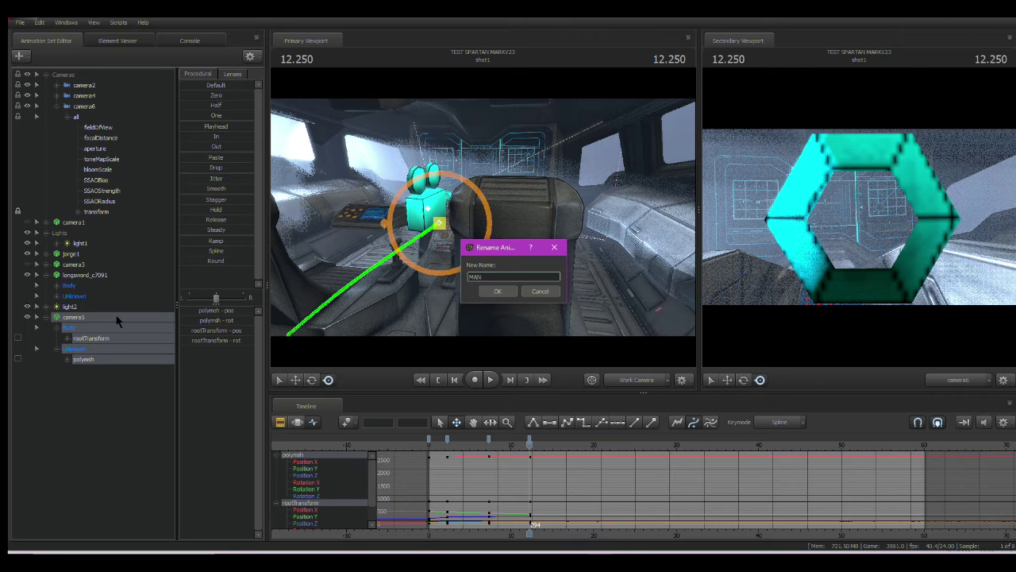
pyautogui.write('ERA')
pyautogui.press('Return')
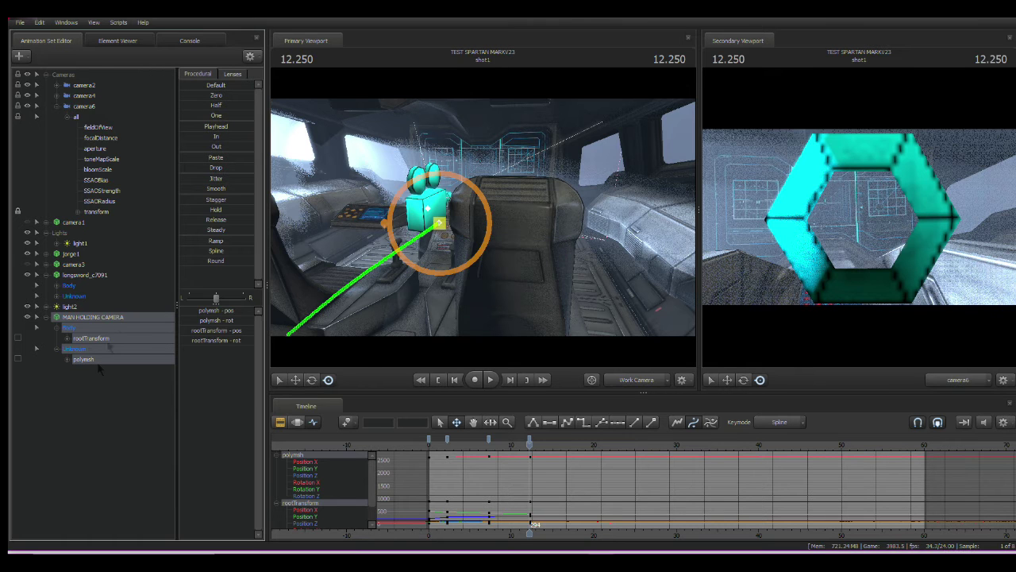
# Play the opening of the shot, hide MAN HOLDING CAMERA and enlarge the secondary viewport showing camera6
pyautogui.moveTo(493, 445); pyautogui.dragTo(440, 446)
pyautogui.press('space')
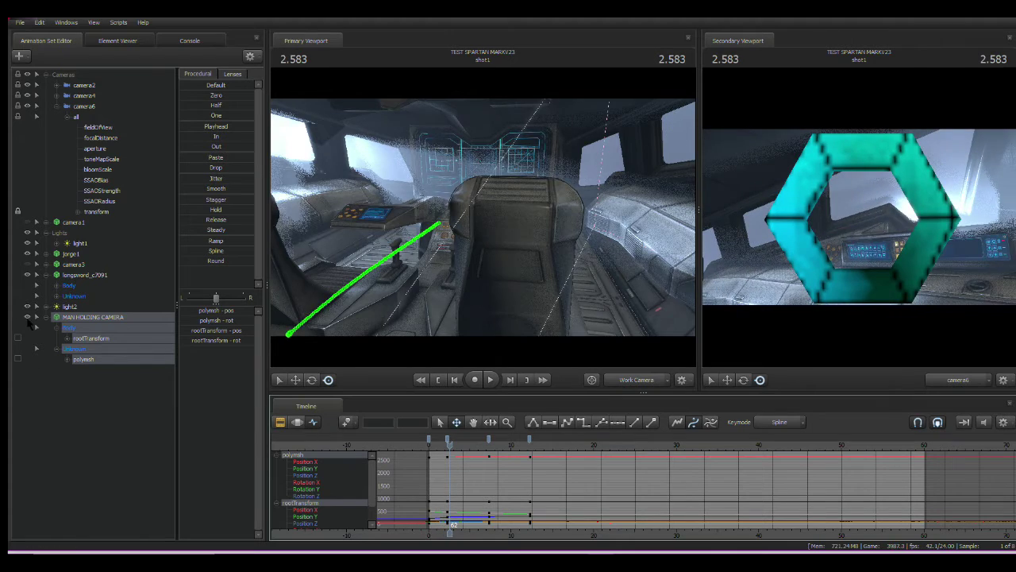
pyautogui.click(28, 318)
pyautogui.press('space')
pyautogui.moveTo(699, 333); pyautogui.dragTo(469, 333)
# Replay the shot in the Motion Editor and select only MAN HOLDING CAMERA's polymsh control
pyautogui.moveTo(457, 446); pyautogui.dragTo(433, 450)
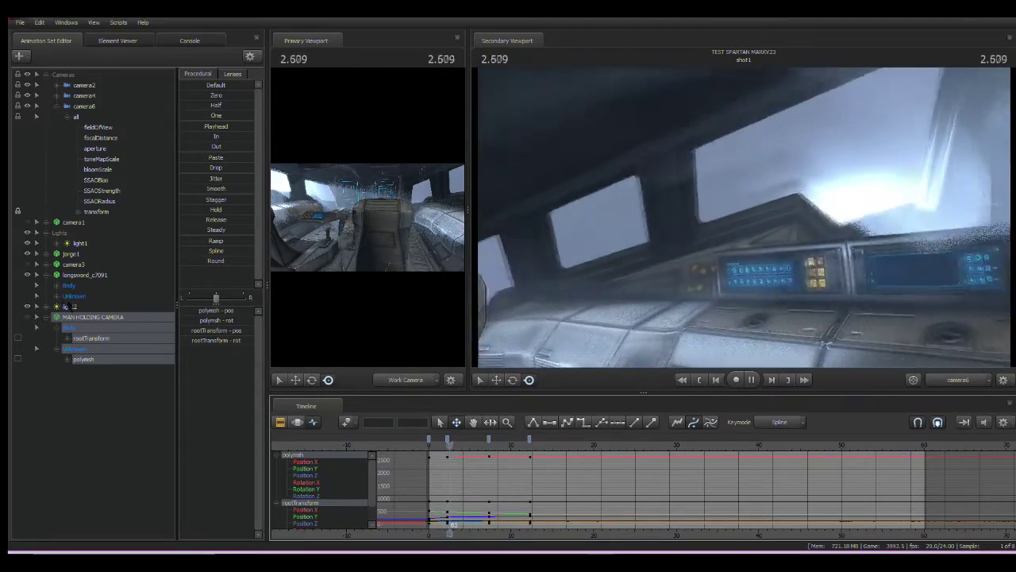
pyautogui.press('F3')
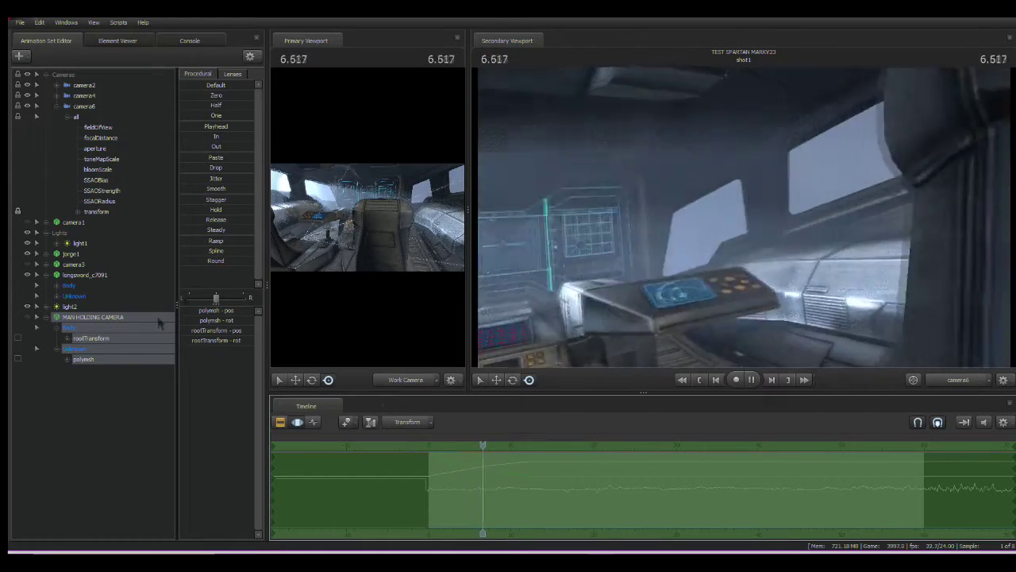
pyautogui.press('space')
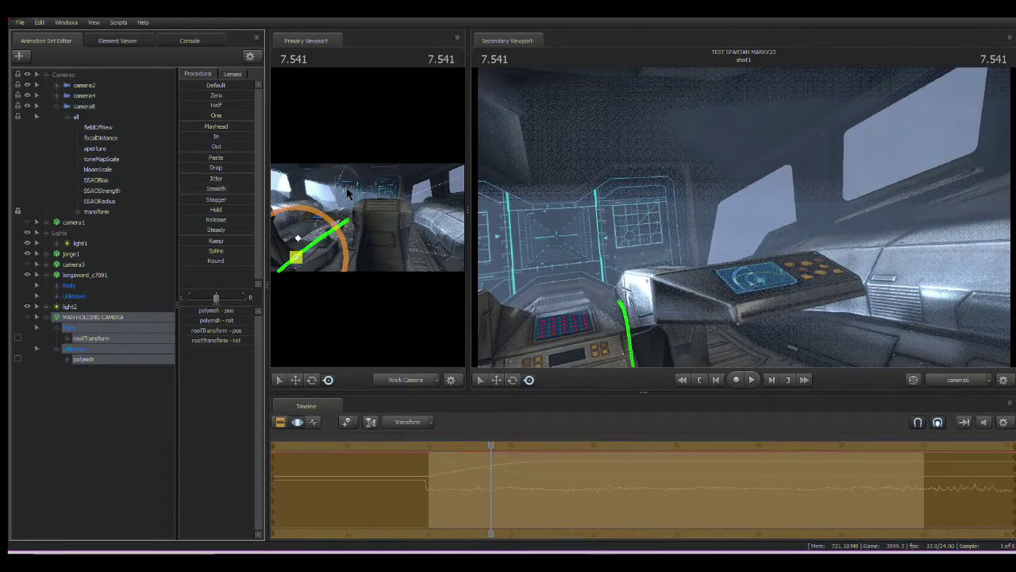
pyautogui.press('space')
pyautogui.click(97, 393)
pyautogui.press('space')
pyautogui.click(86, 362)
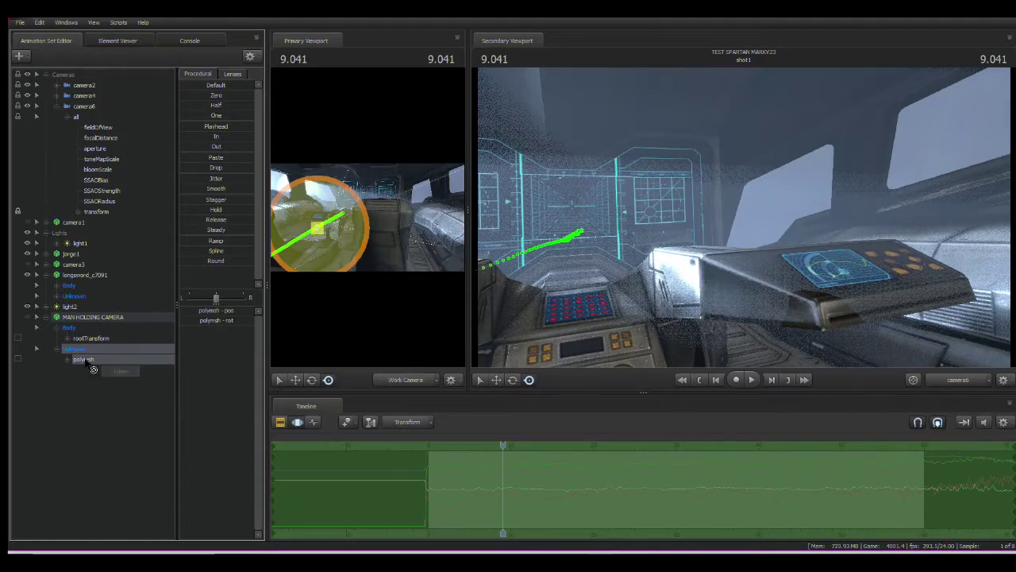
pyautogui.press('space')
pyautogui.press('space')
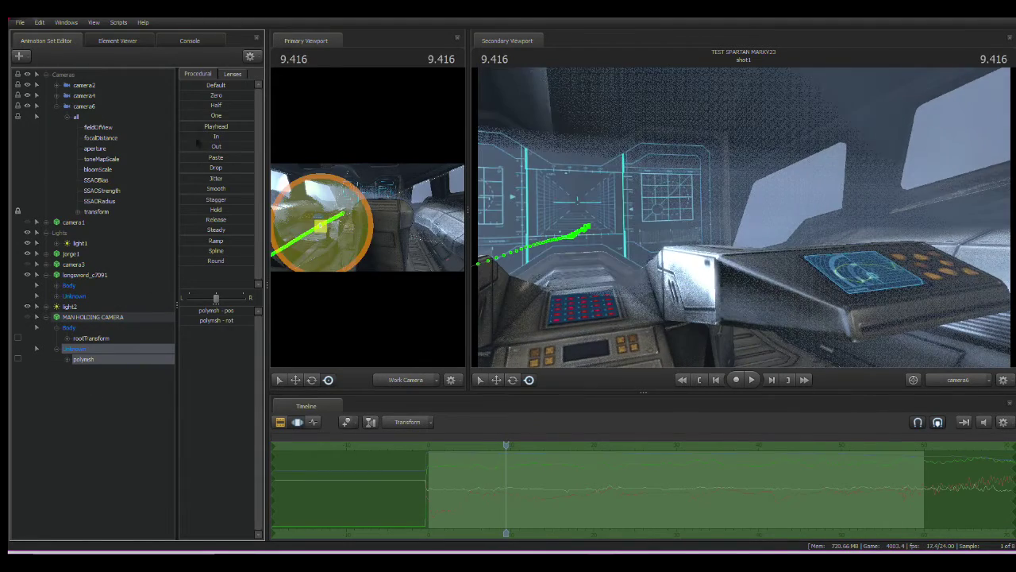
# Apply the Smooth preset to polymsh's motion and play the shot to check the camera shake
pyautogui.press('space')
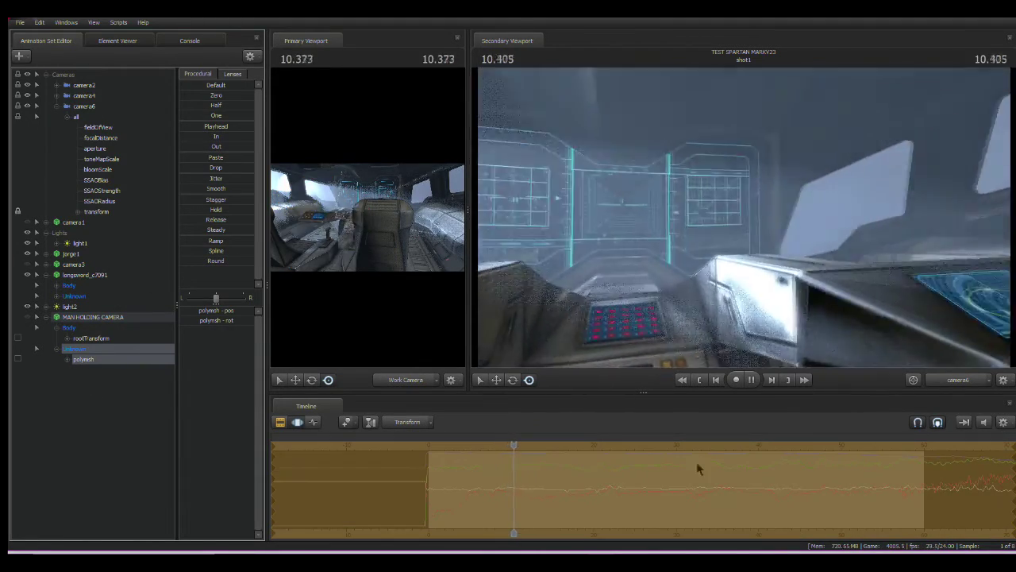
pyautogui.press('Home')
pyautogui.press('space')
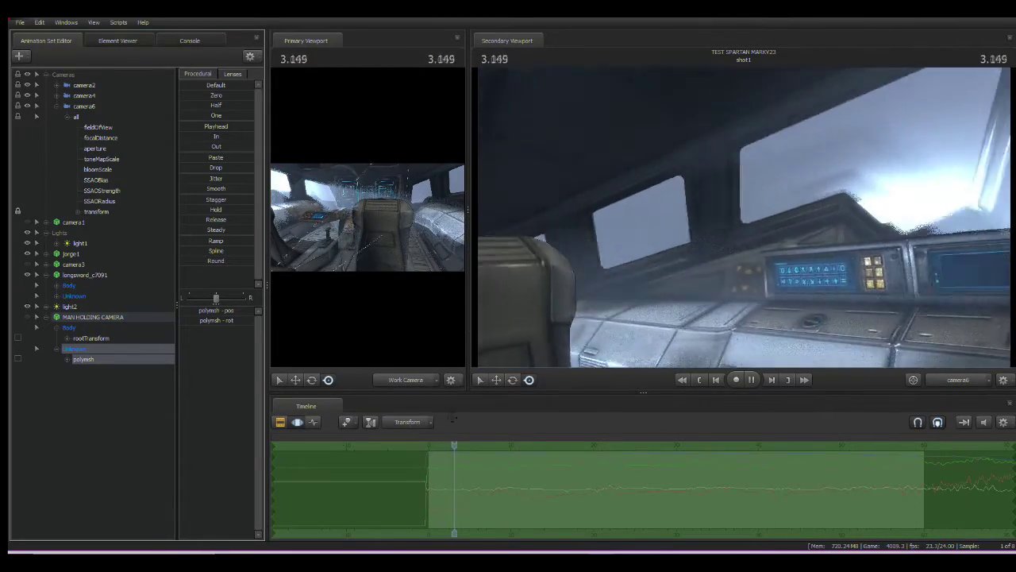
pyautogui.press('space')
pyautogui.moveTo(193, 188); pyautogui.dragTo(254, 190)
pyautogui.press('space')
pyautogui.press('space')
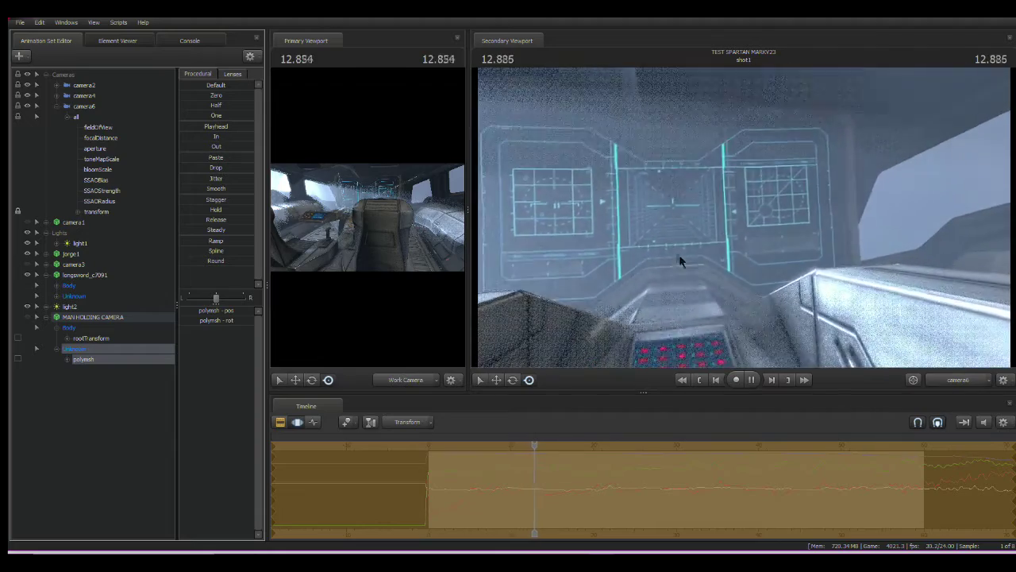
# Play and scrub the shot to about 55 seconds to examine polymsh's handheld motion through camera6
pyautogui.press('space')
pyautogui.scroll(1, 512, 460)
pyautogui.moveTo(536, 446); pyautogui.dragTo(414, 447)
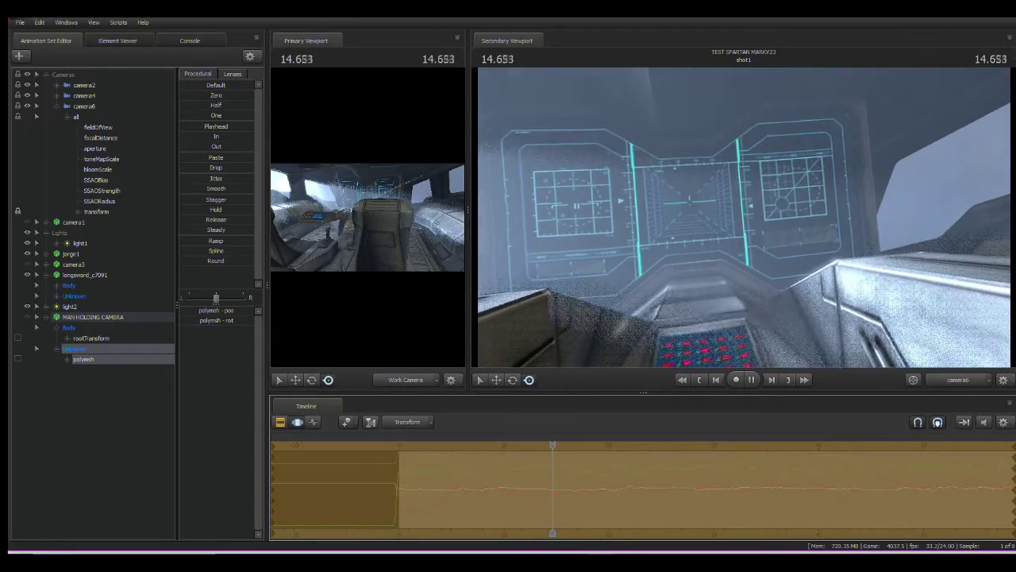
pyautogui.scroll(-4, 695, 495)
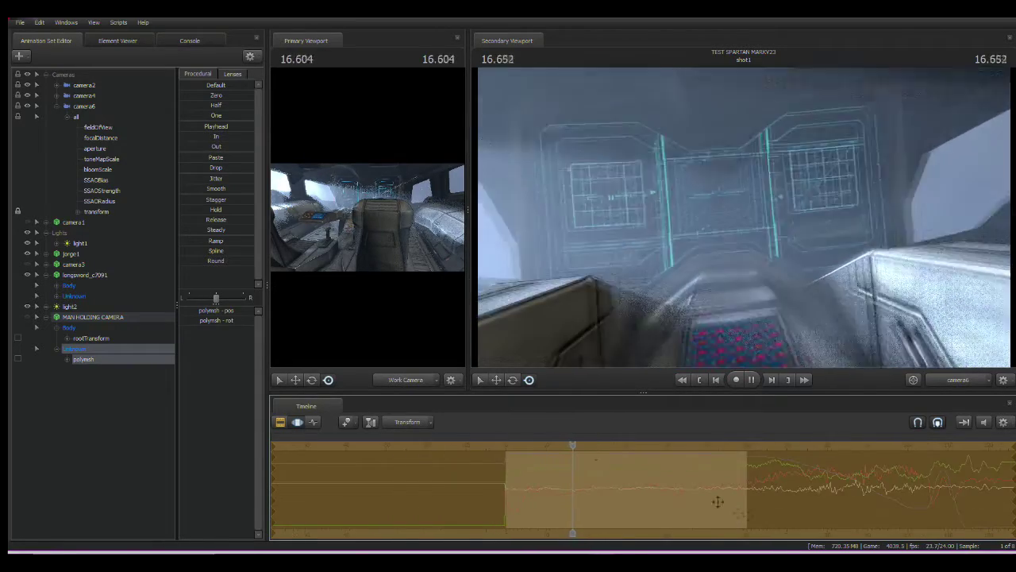
pyautogui.press('space')
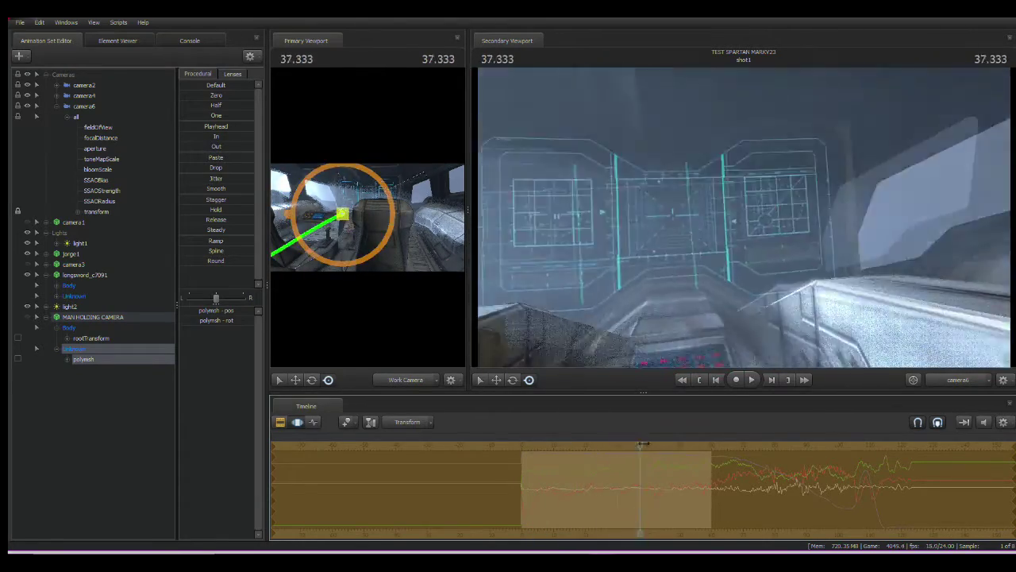
pyautogui.press('space')
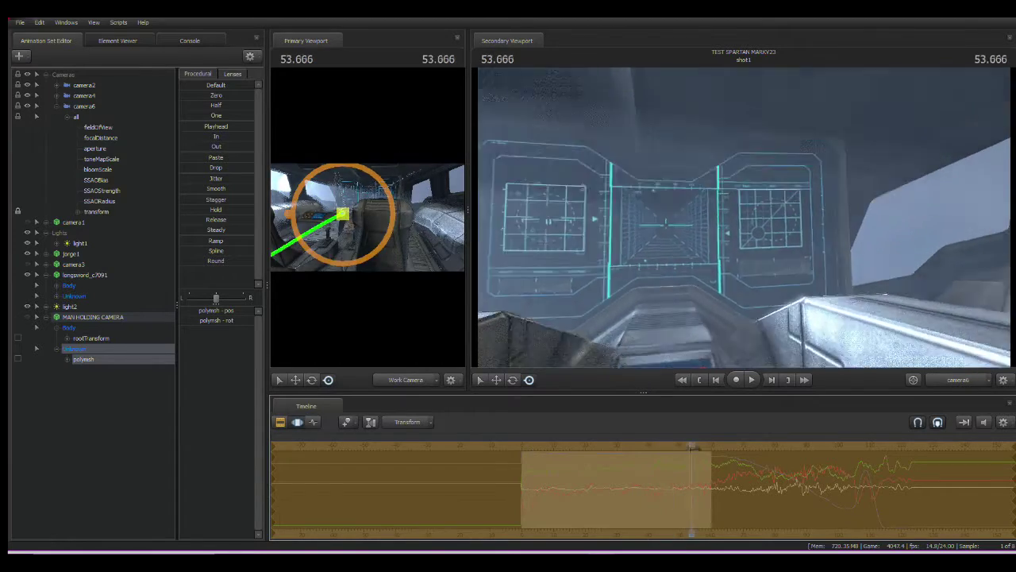
pyautogui.press('space')
# Select rootTransform together with polymsh, replay the opening seconds and widen the primary viewport around the motion path
pyautogui.keyDown('ctrl'); pyautogui.click(102, 327); pyautogui.keyUp('ctrl')
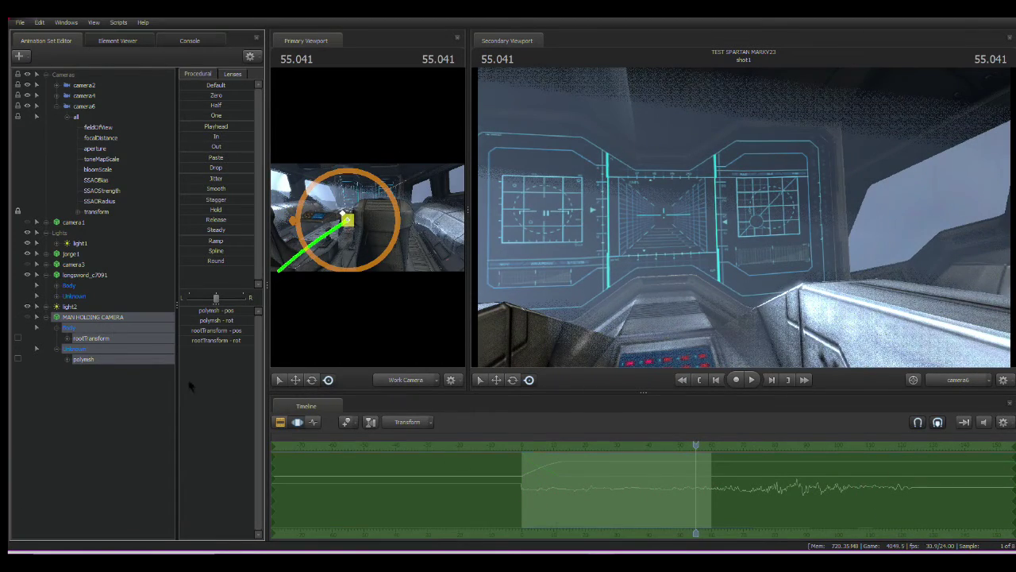
pyautogui.scroll(4, 675, 482)
pyautogui.moveTo(696, 447); pyautogui.dragTo(438, 448)
pyautogui.press('space')
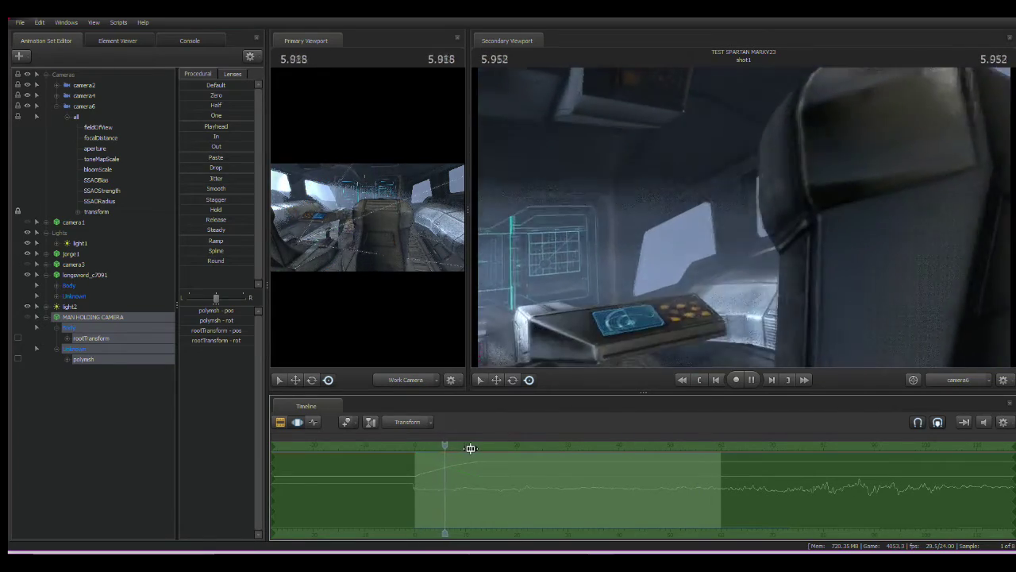
pyautogui.press('space')
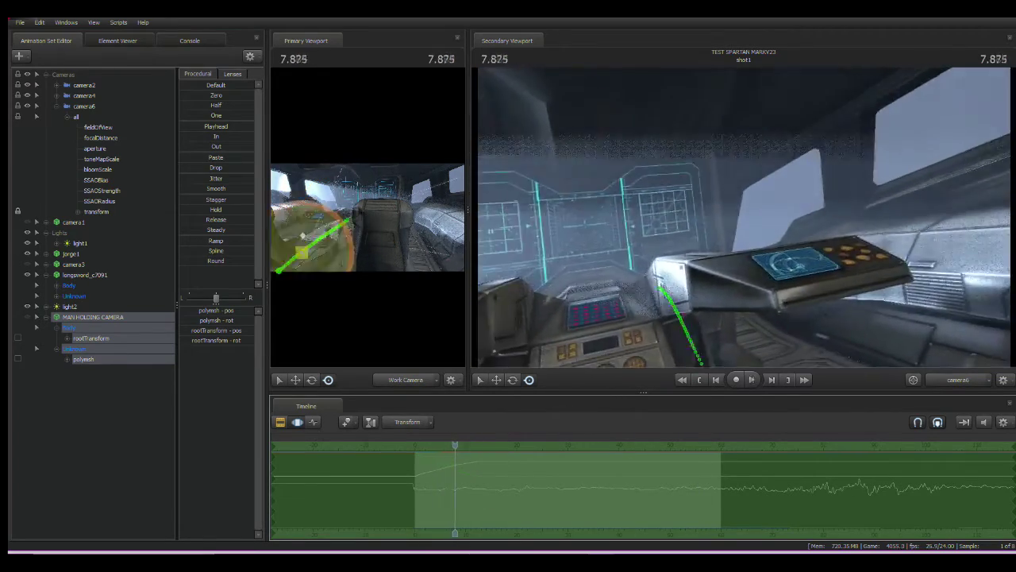
pyautogui.moveTo(433, 269); pyautogui.dragTo(630, 262)
pyautogui.scroll(2, 317, 216)
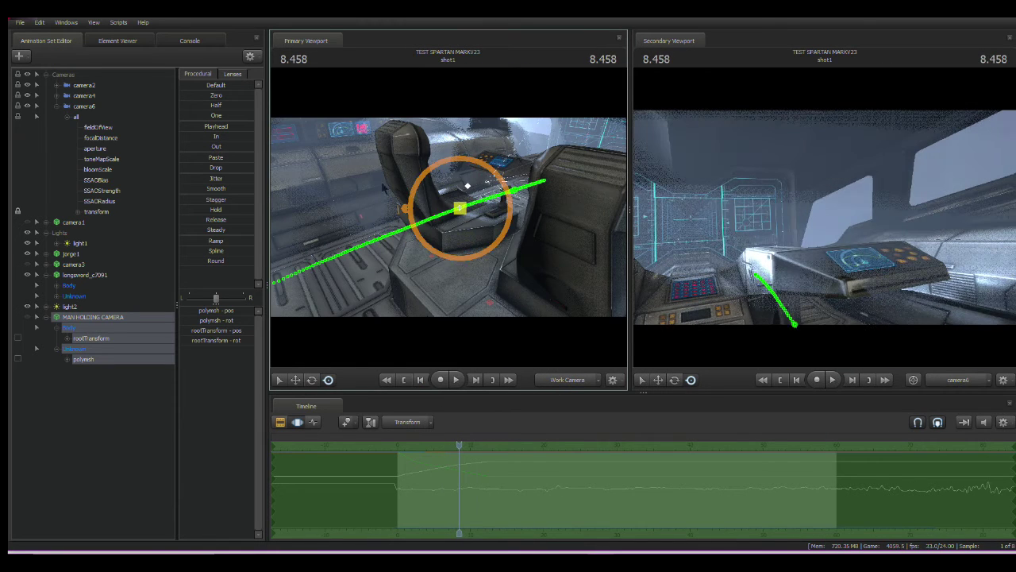
# Select polymsh alone and shift its motion samples earlier so the movement begins before the shot starts
pyautogui.click(84, 361)
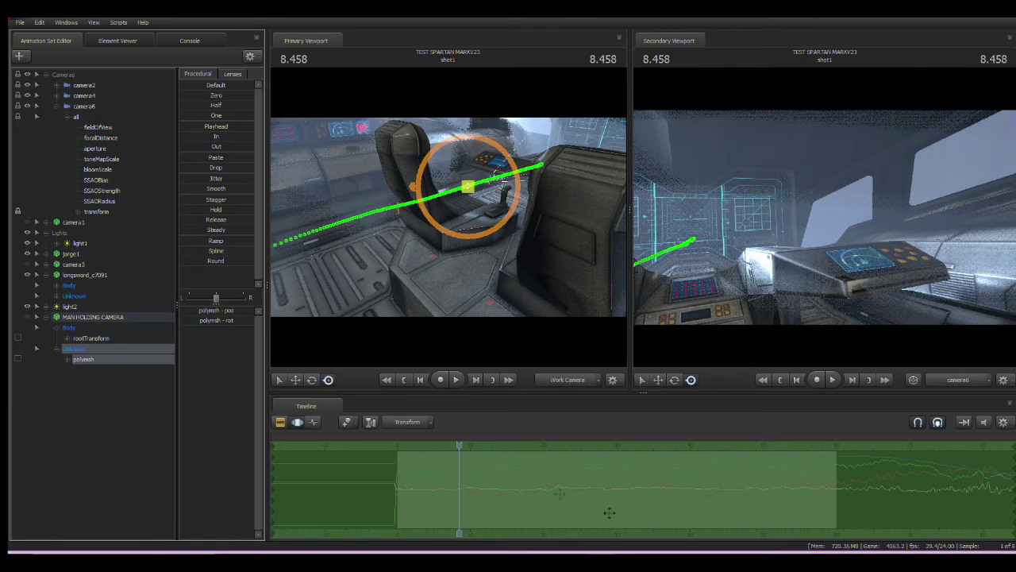
pyautogui.scroll(-3, 563, 512)
pyautogui.scroll(4, 510, 511)
pyautogui.moveTo(499, 502); pyautogui.dragTo(435, 498)
# Play the shot from the start and examine camera6's movement from the work camera
pyautogui.moveTo(417, 449); pyautogui.dragTo(396, 448)
pyautogui.press('space')
pyautogui.moveTo(449, 262); pyautogui.dragTo(539, 258)
pyautogui.press('space')
pyautogui.moveTo(449, 239); pyautogui.dragTo(528, 238)
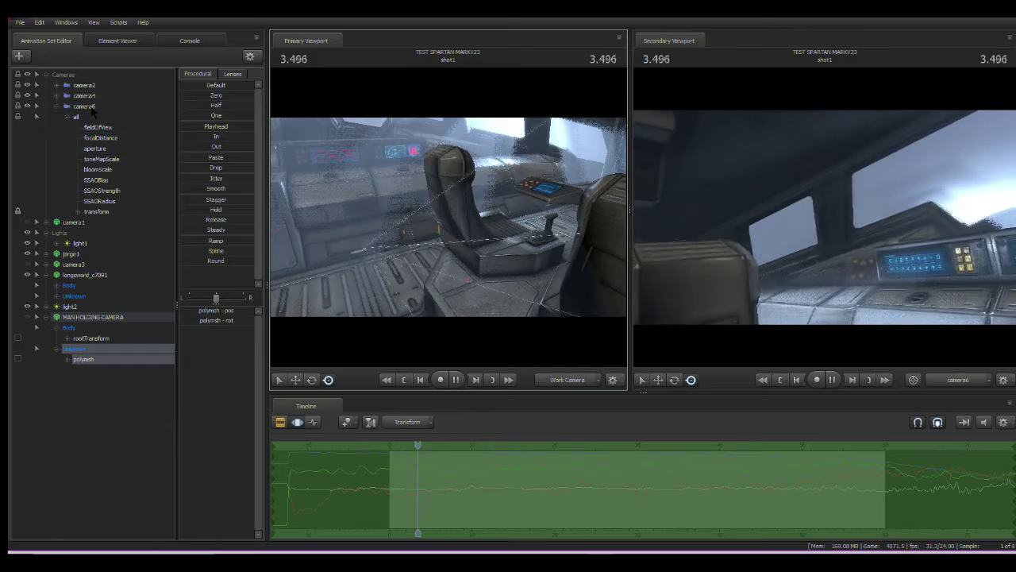
# Select camera6, look through it in the primary viewport and show its curves in the Graph Editor
pyautogui.click(91, 111)
pyautogui.scroll(-2, 513, 421)
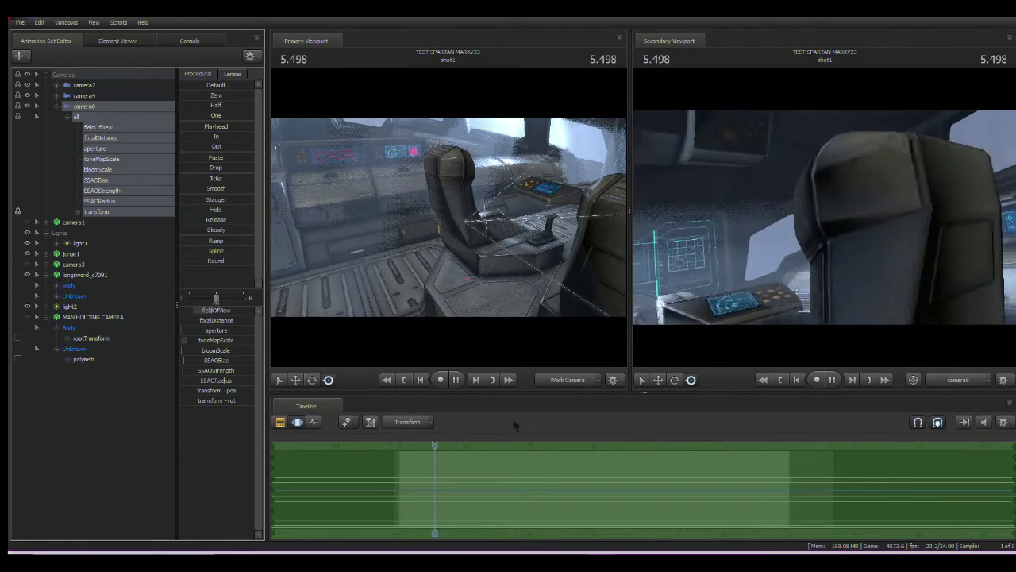
pyautogui.click(548, 382)
pyautogui.click(314, 421)
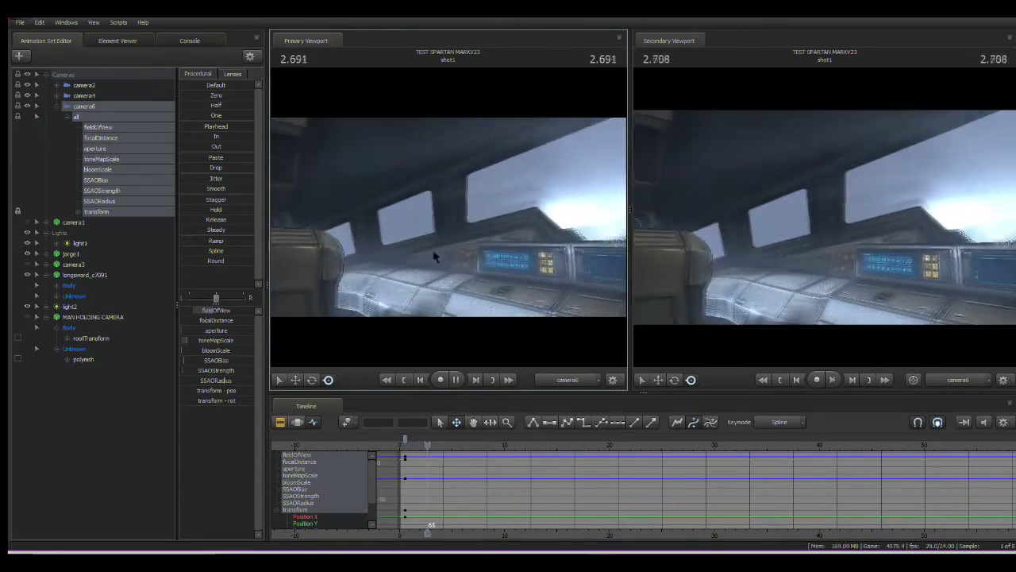
# Re-aim camera6 around the cockpit at successive times, adding view keyframes from about 2.7 to 8.7 seconds
pyautogui.moveTo(433, 254); pyautogui.dragTo(314, 211)
pyautogui.scroll(3, 460, 454)
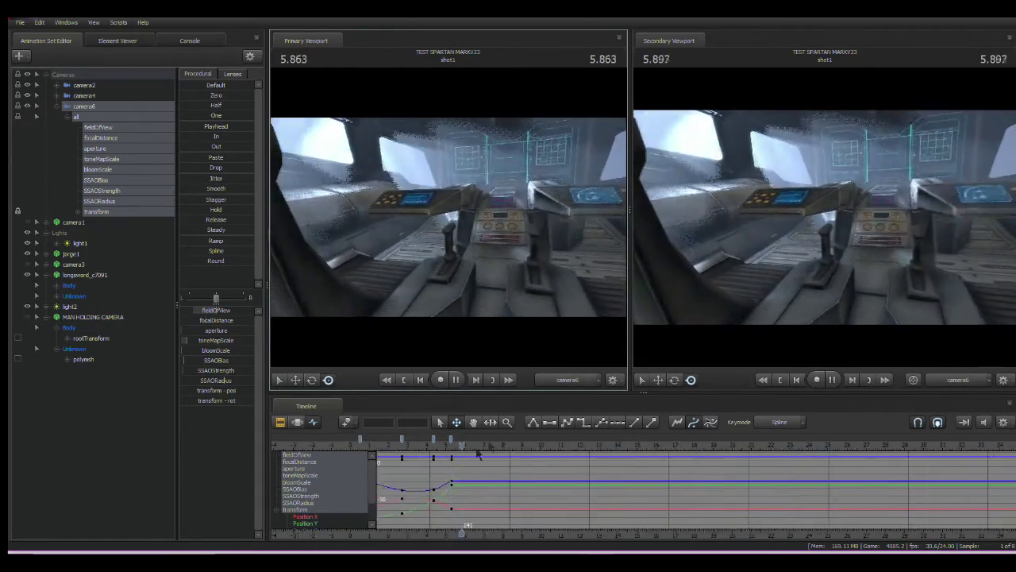
pyautogui.moveTo(465, 447); pyautogui.dragTo(516, 447)
pyautogui.moveTo(481, 202); pyautogui.dragTo(595, 127)
# Advance to about 13.1 seconds and re-aim camera6 at the front display to add a keyframe
pyautogui.press('space')
pyautogui.click(559, 448)
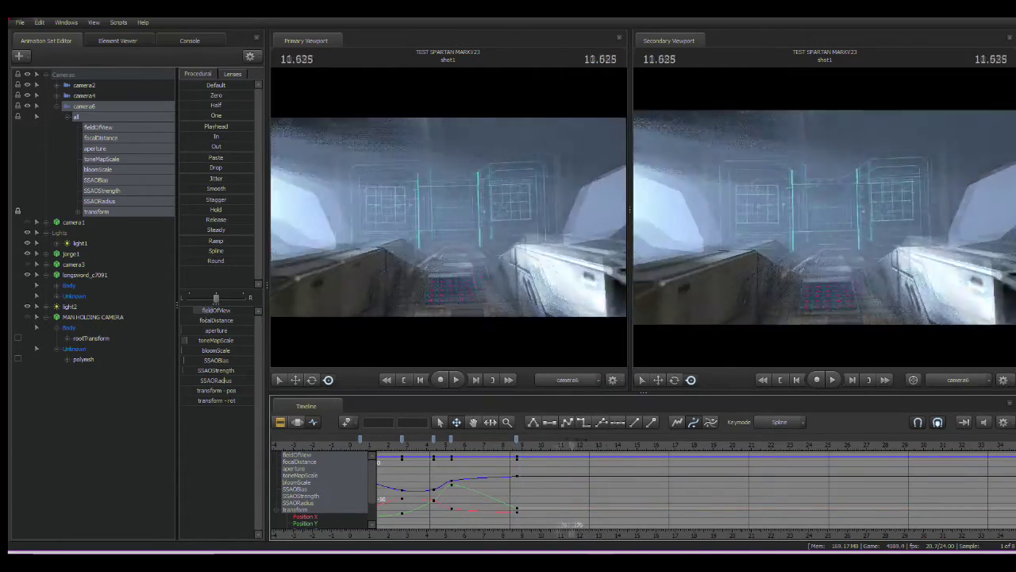
pyautogui.press('space')
pyautogui.moveTo(483, 272); pyautogui.dragTo(481, 252)
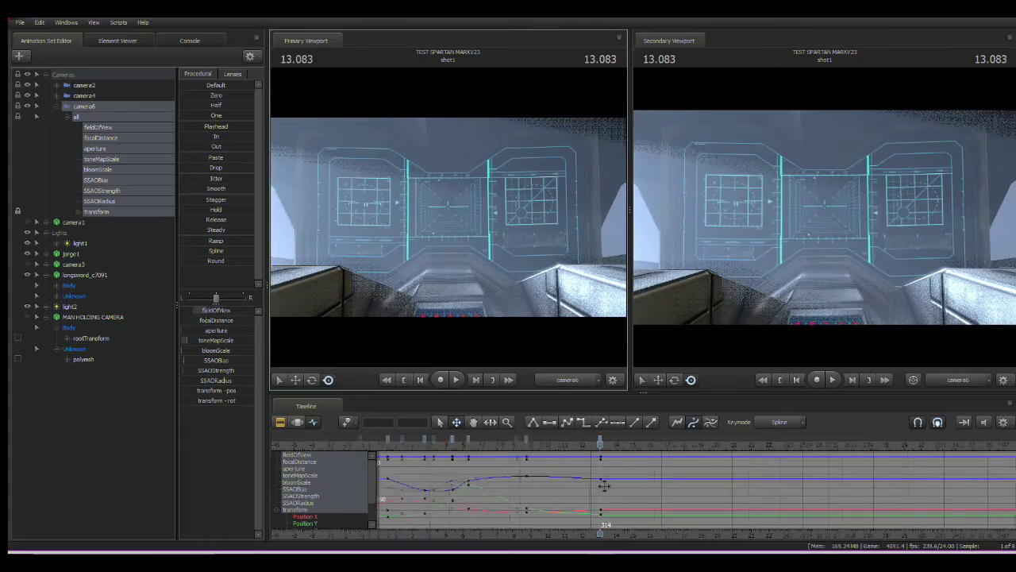
# Replay camera6's animation from the start and move its fourth keyframe to frame 151
pyautogui.scroll(-3, 493, 454)
pyautogui.moveTo(497, 447); pyautogui.dragTo(475, 447)
pyautogui.press('space')
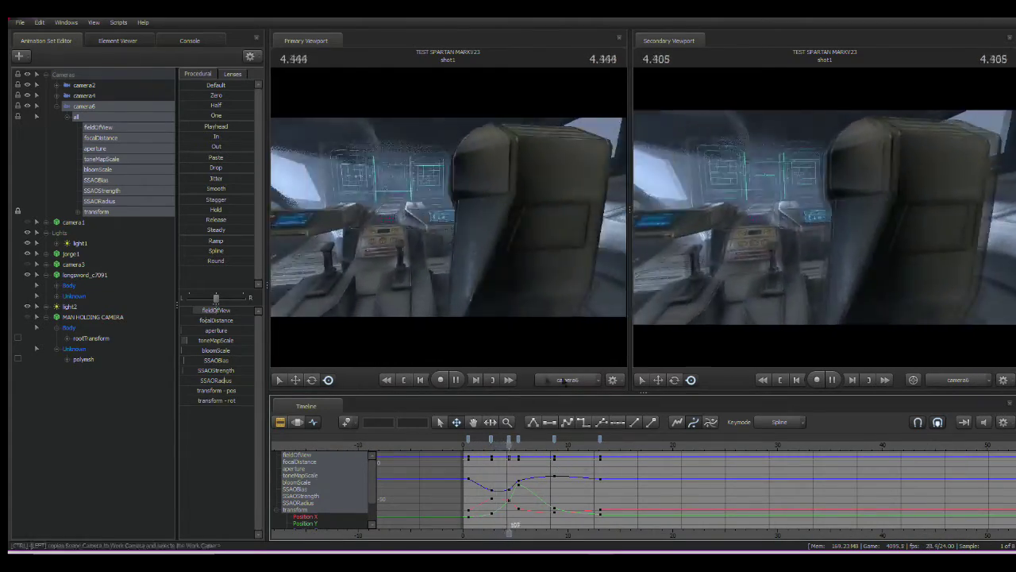
pyautogui.scroll(2, 520, 451)
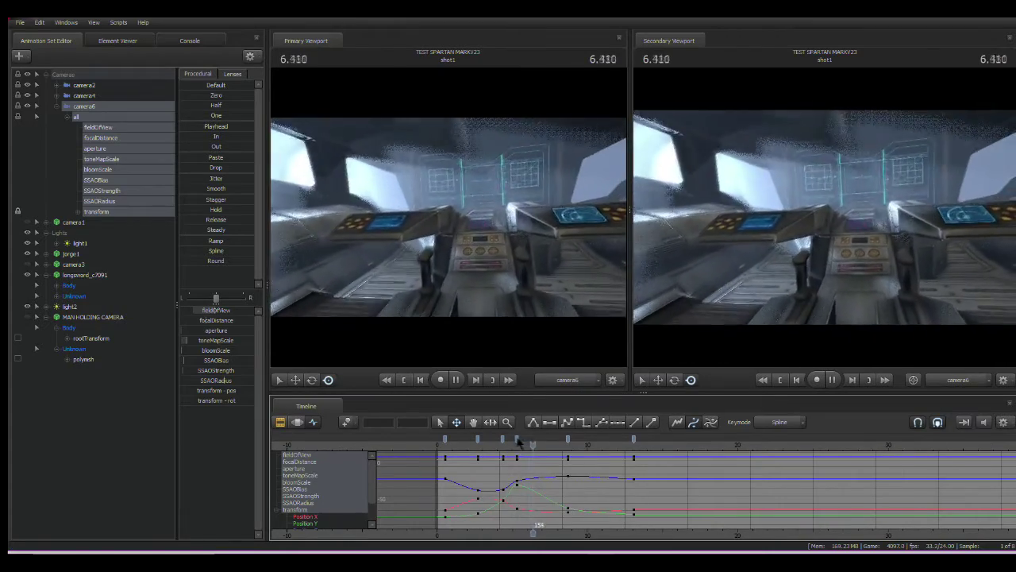
pyautogui.moveTo(518, 439); pyautogui.dragTo(531, 440)
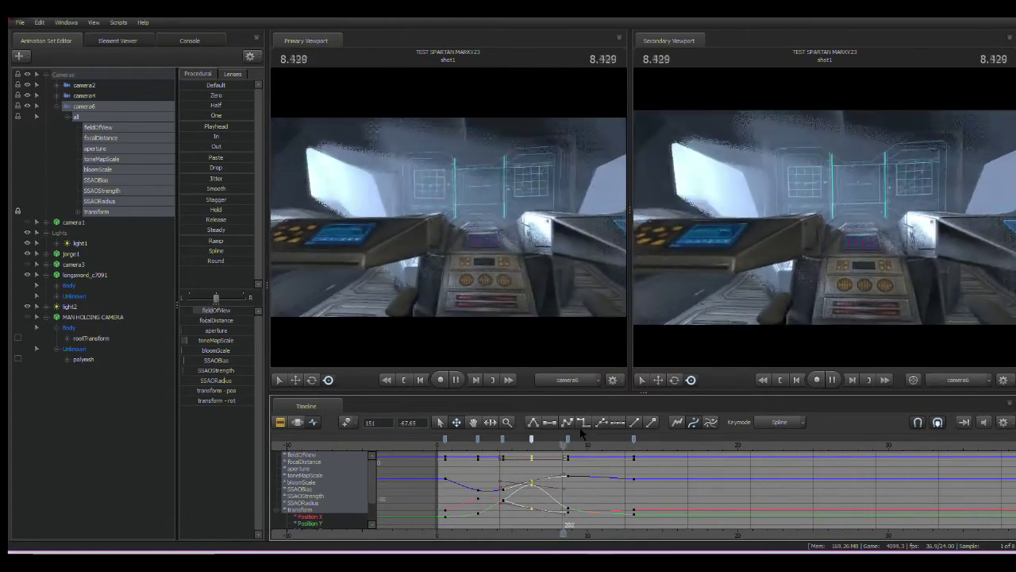